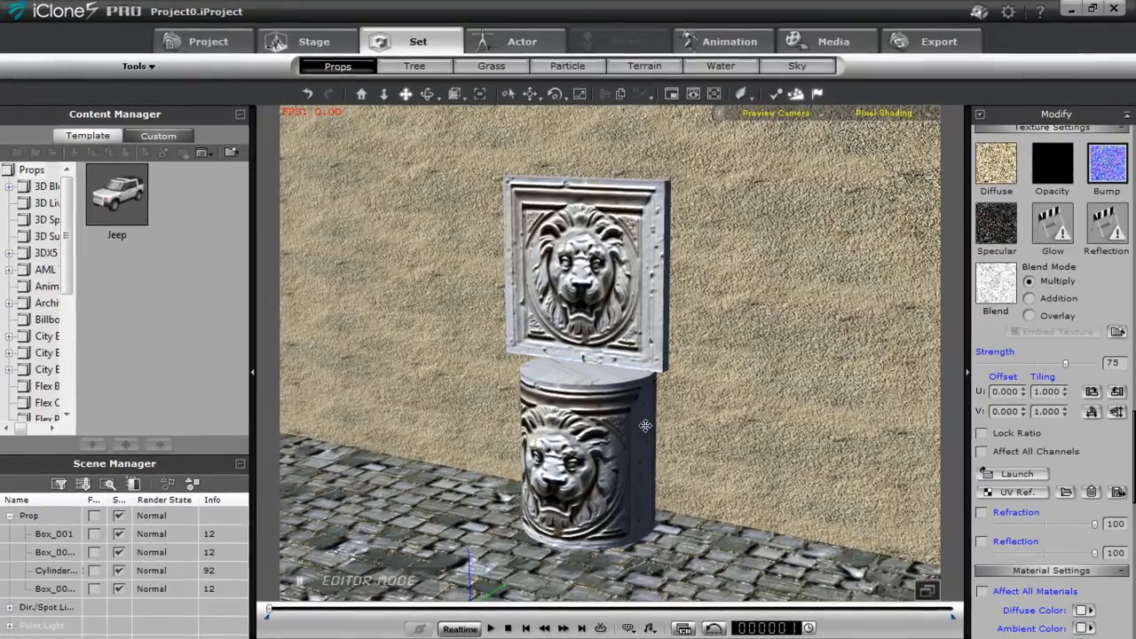
Rotate the directional light to examine the bump shading on the lion panel and the lion cylinder
click(614, 428)
key(e)
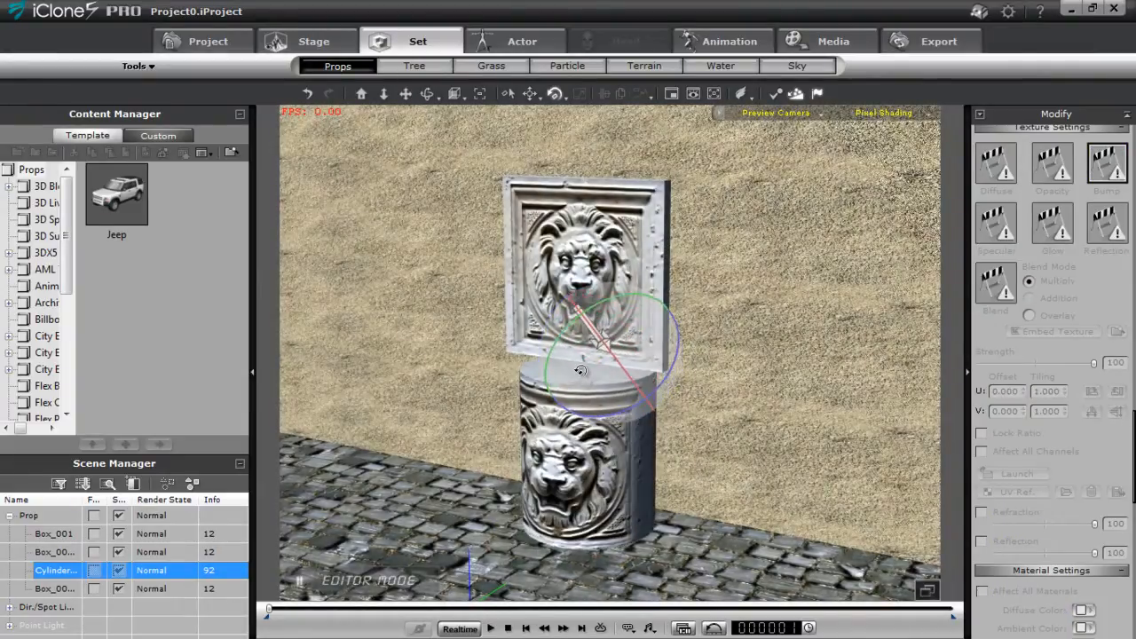
mouse_move(581, 370)
mouse_down()
mouse_move(628, 400)
mouse_move(595, 405)
mouse_move(562, 388)
mouse_move(567, 379)
mouse_up()
click(566, 379)
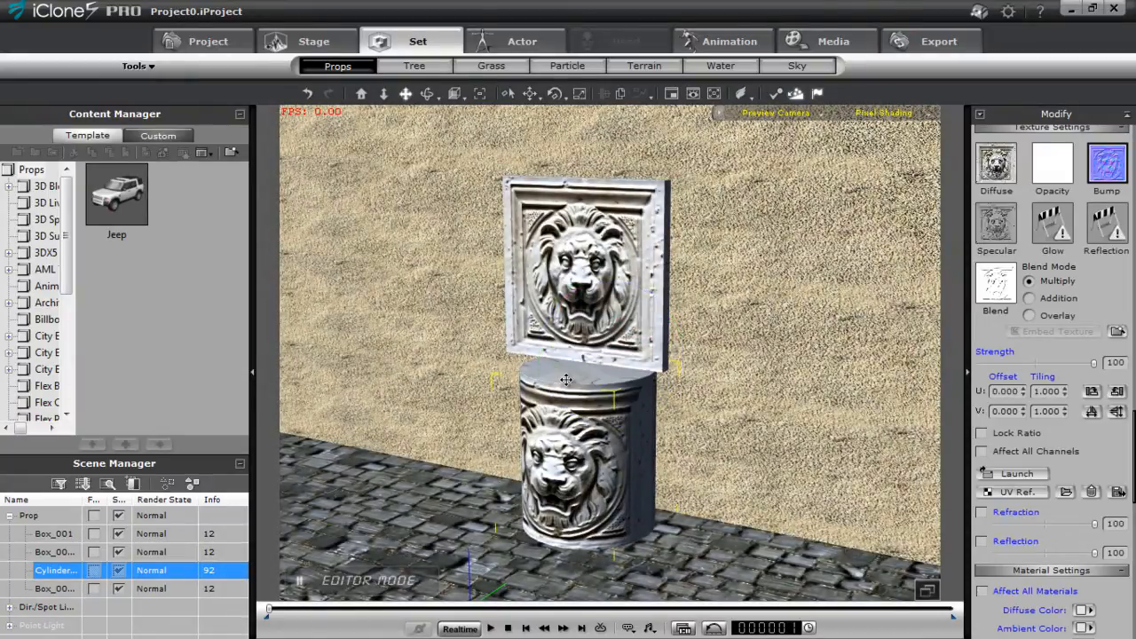
Apply the IBL Hall atmosphere preset to the scene
click(333, 42)
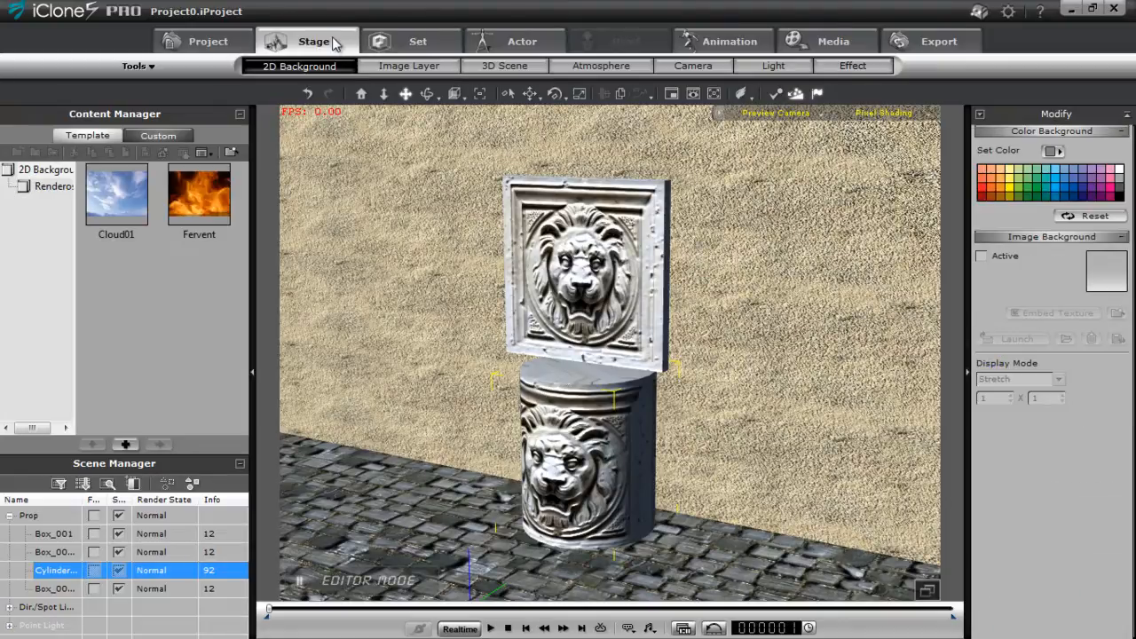
click(625, 70)
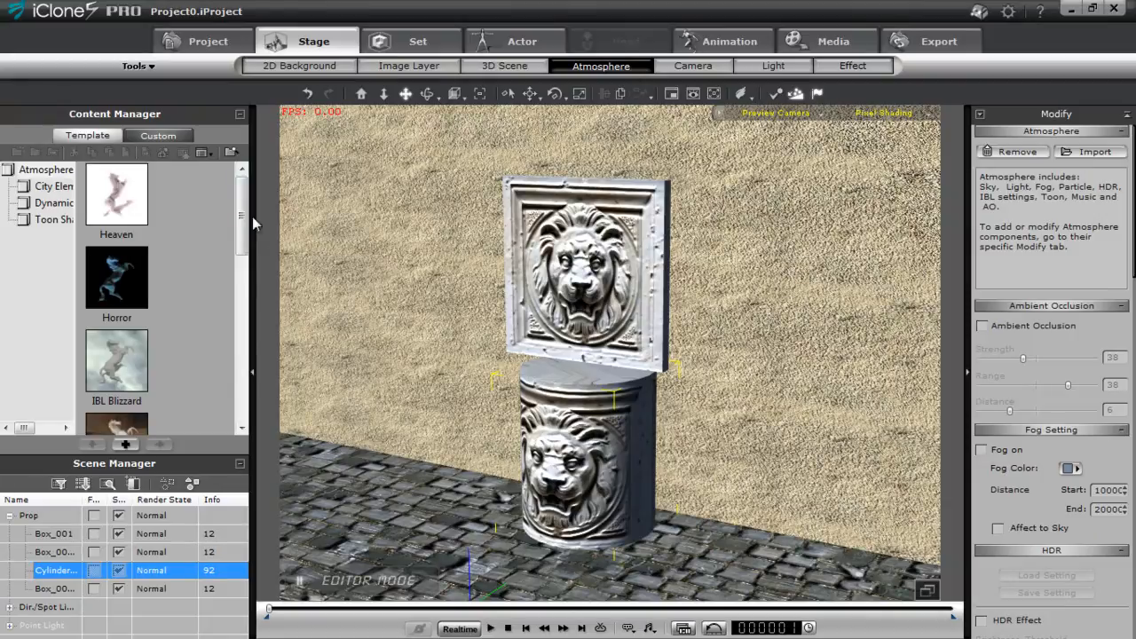
drag(244, 220, 248, 252)
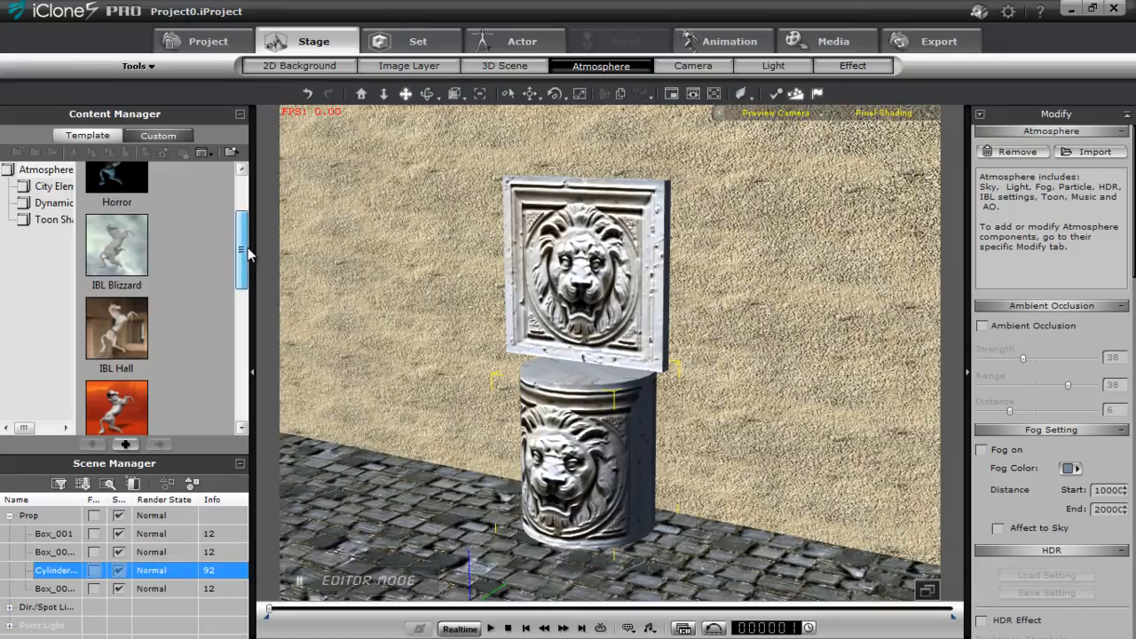
double_click(121, 339)
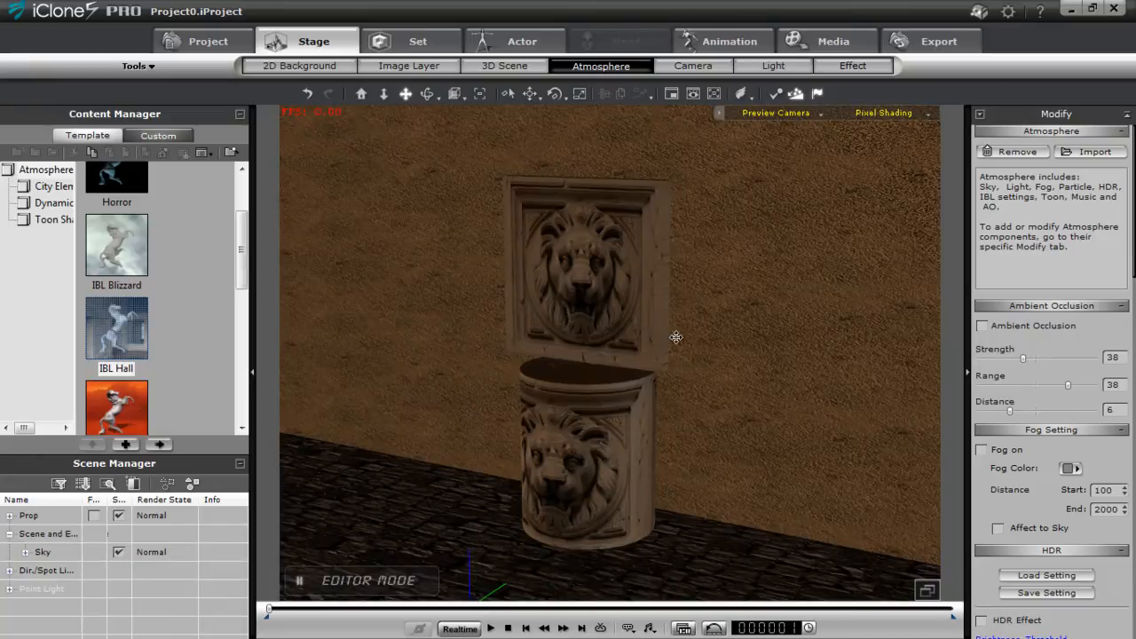
Rotate the atmosphere's image-based lighting about X, first to 90 and finally to 180
drag(1133, 261, 1129, 461)
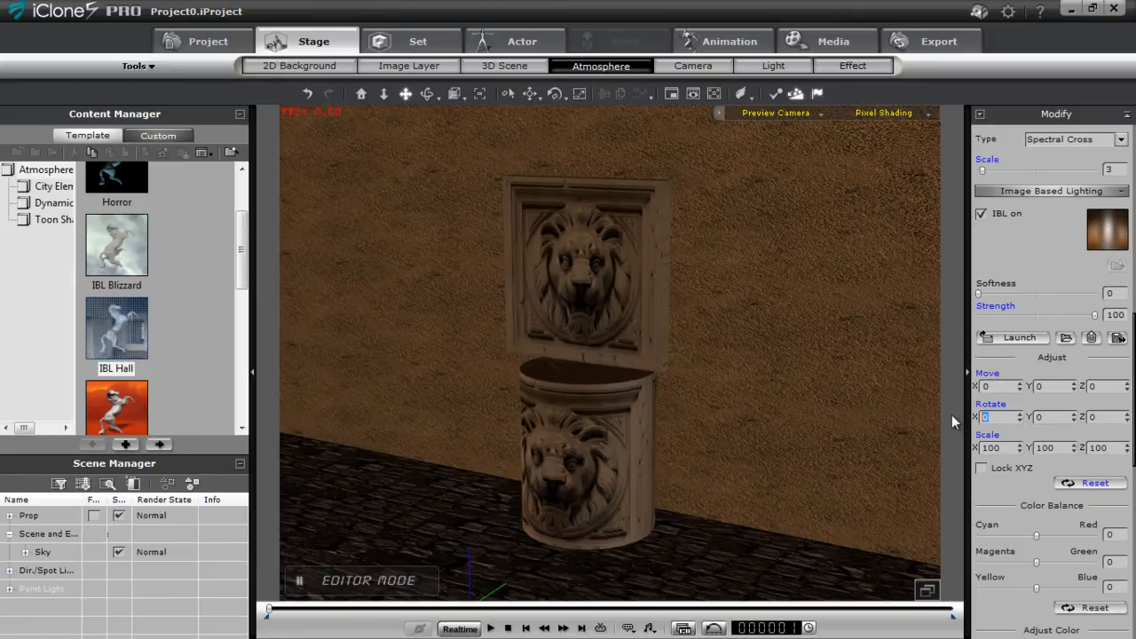
key(Return)
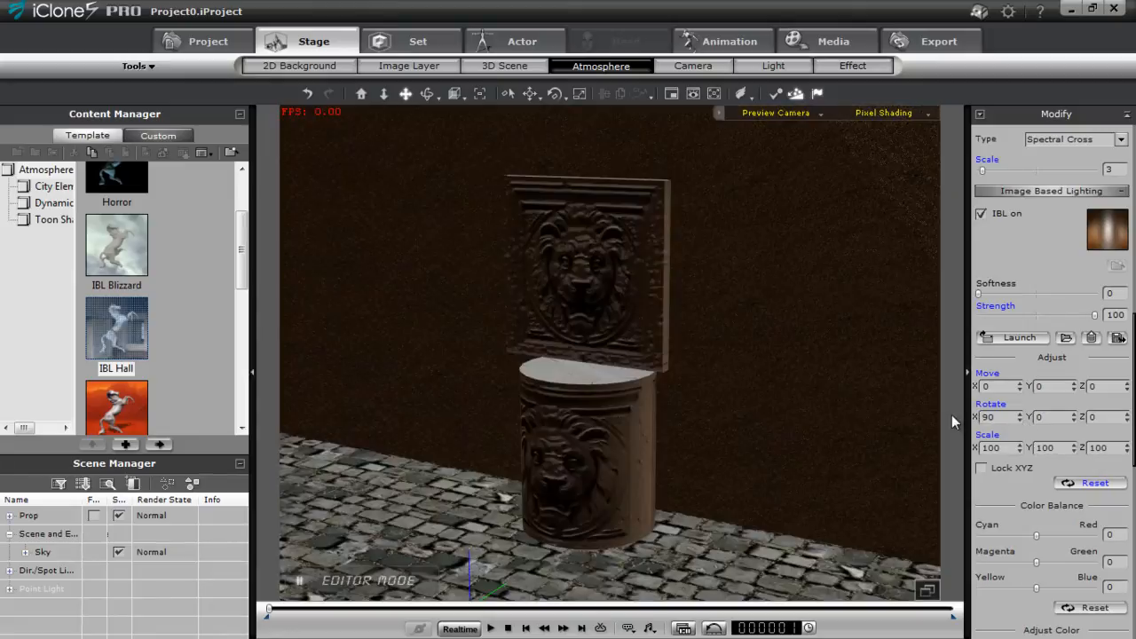
drag(995, 417, 968, 417)
click(1085, 484)
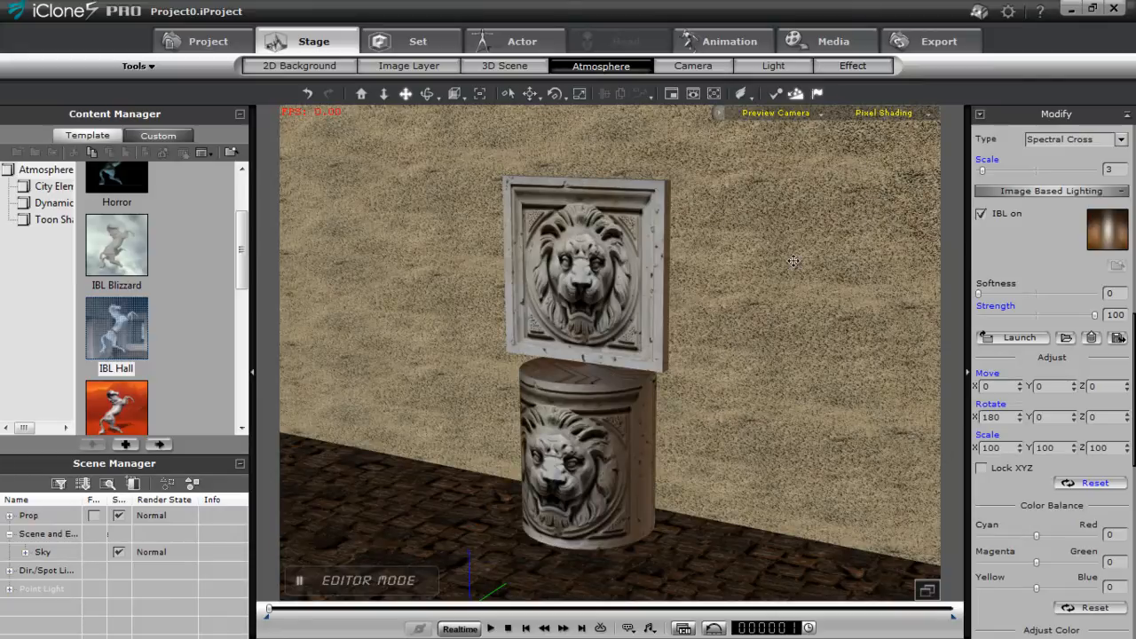
Apply the "Point light - left enhanced" light preset from the light room templates
click(774, 67)
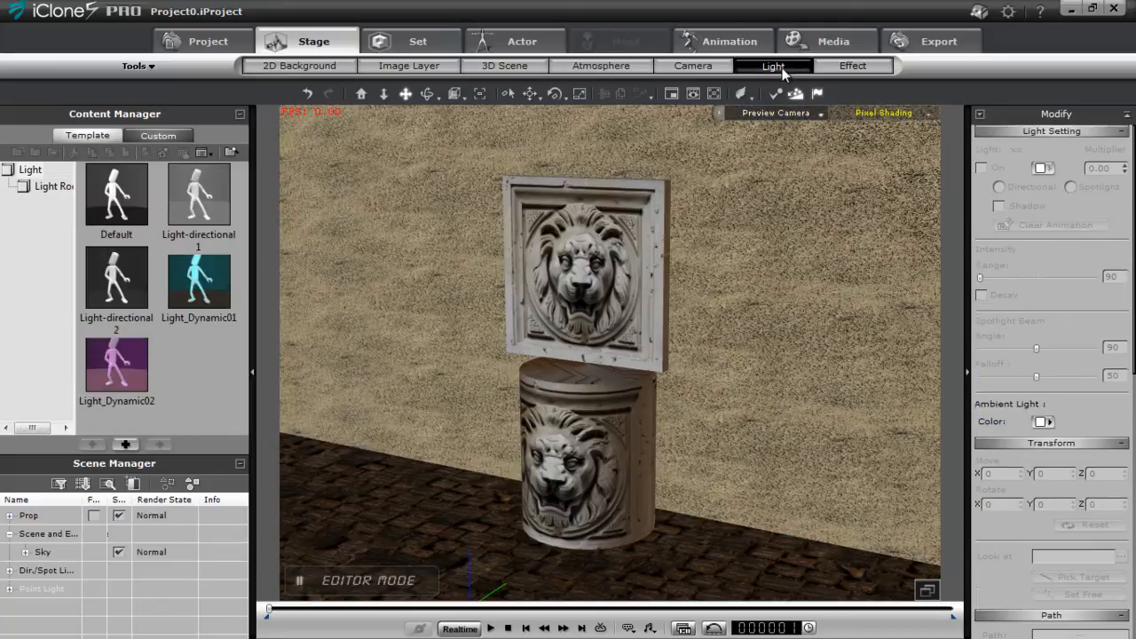
click(49, 187)
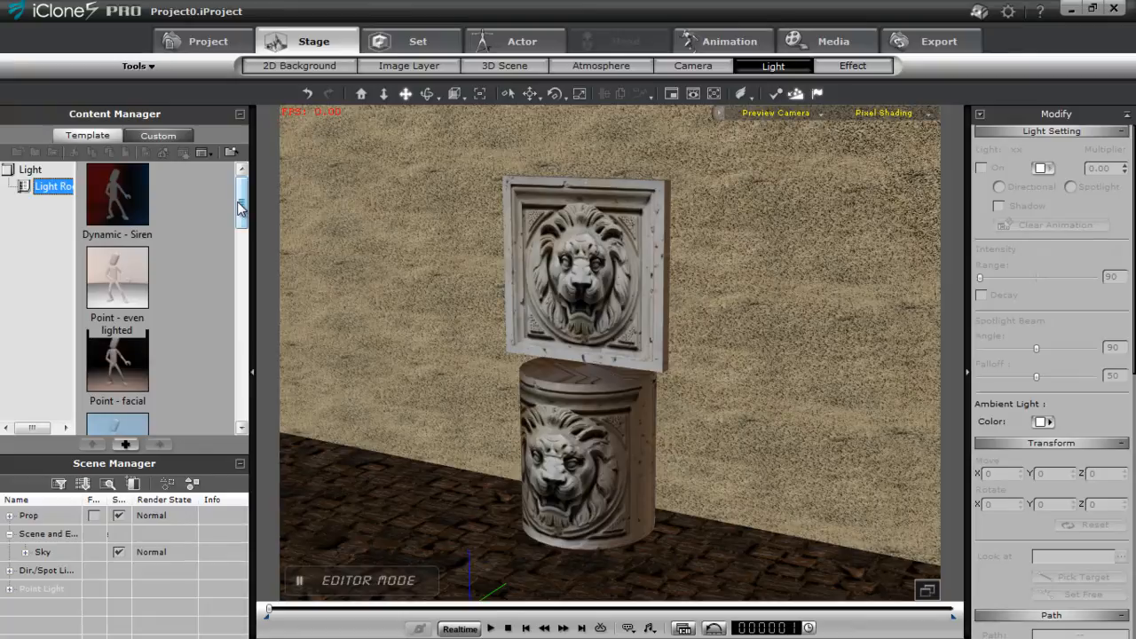
drag(244, 206, 241, 255)
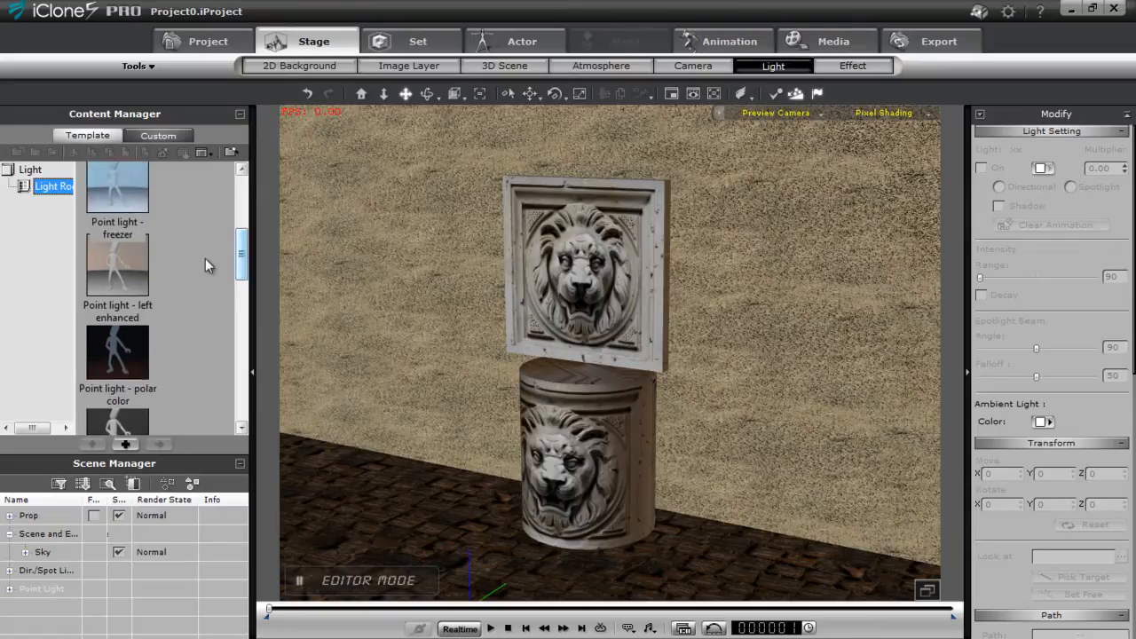
double_click(127, 278)
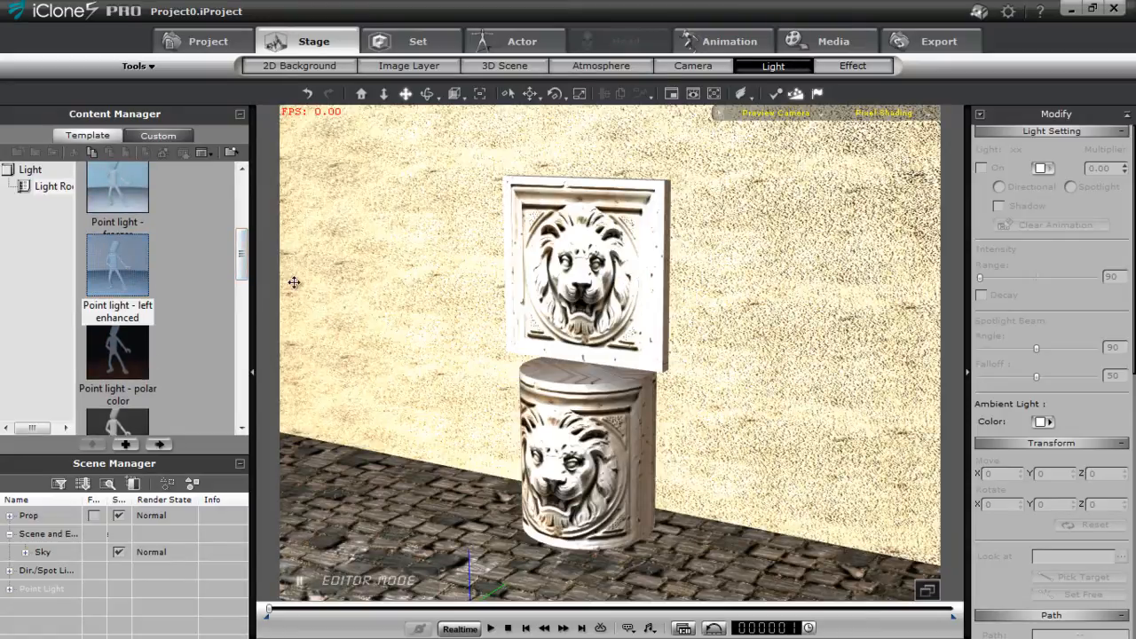
List the scene's directional, spot and point lights and make all four point lights visible in the viewport
click(240, 116)
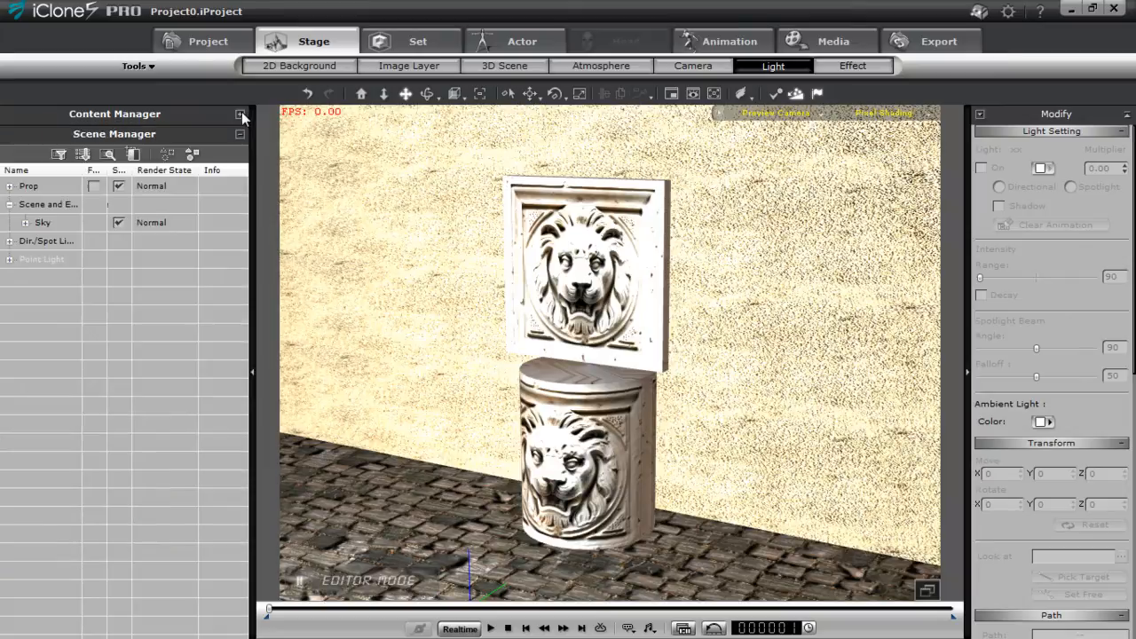
click(9, 241)
click(9, 333)
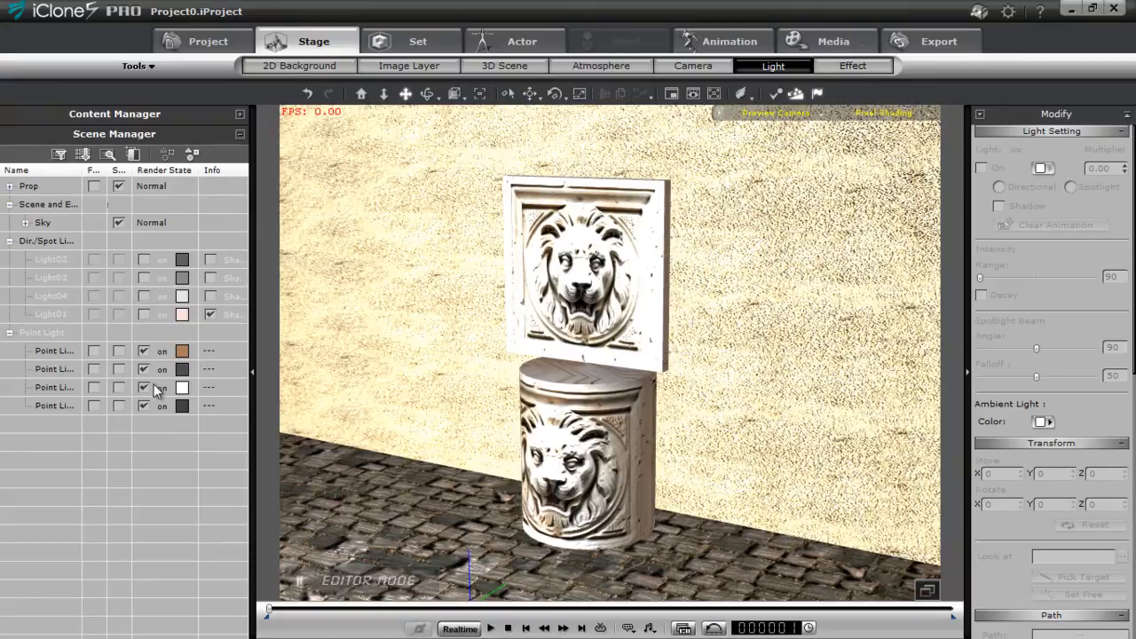
click(64, 389)
click(119, 388)
click(119, 369)
click(119, 351)
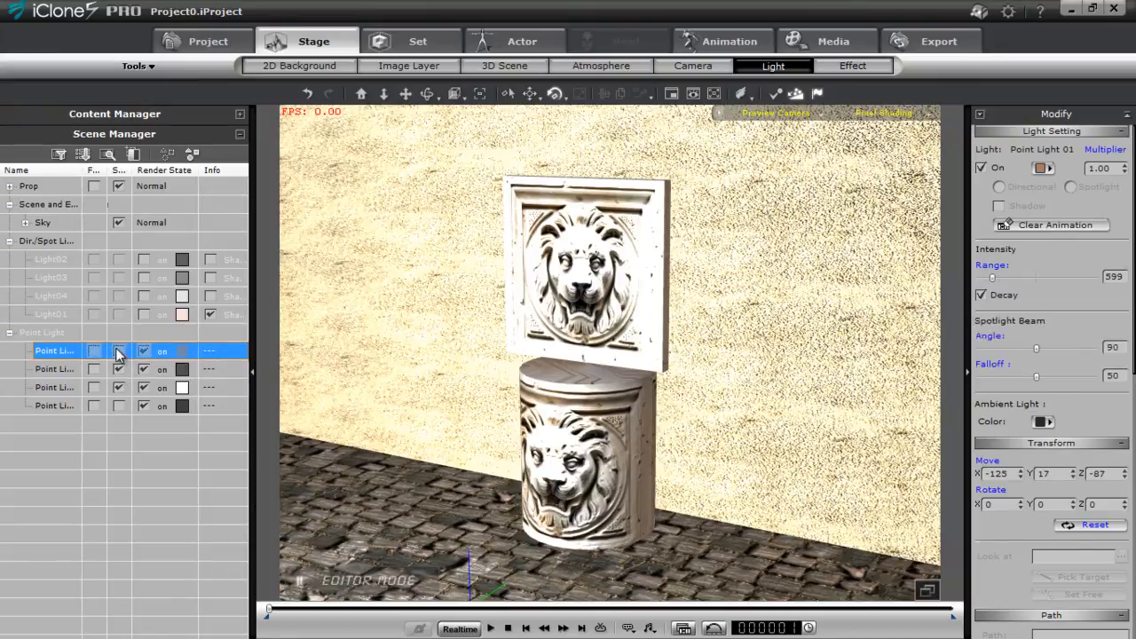
click(118, 405)
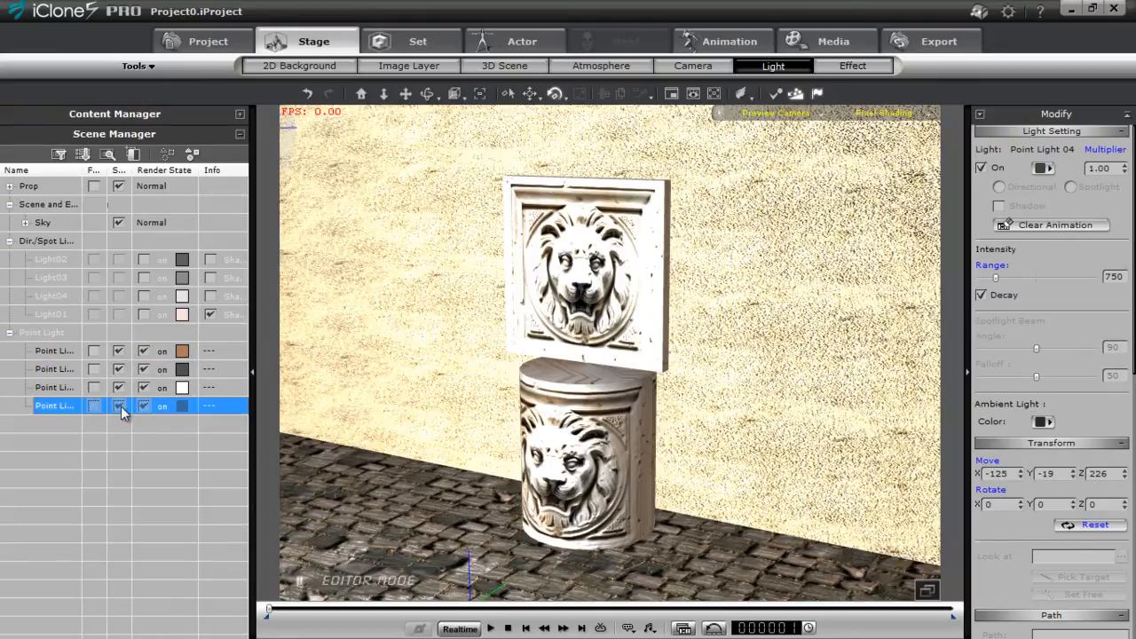
Turn off Point Light 03 and Point Light 04
double_click(64, 389)
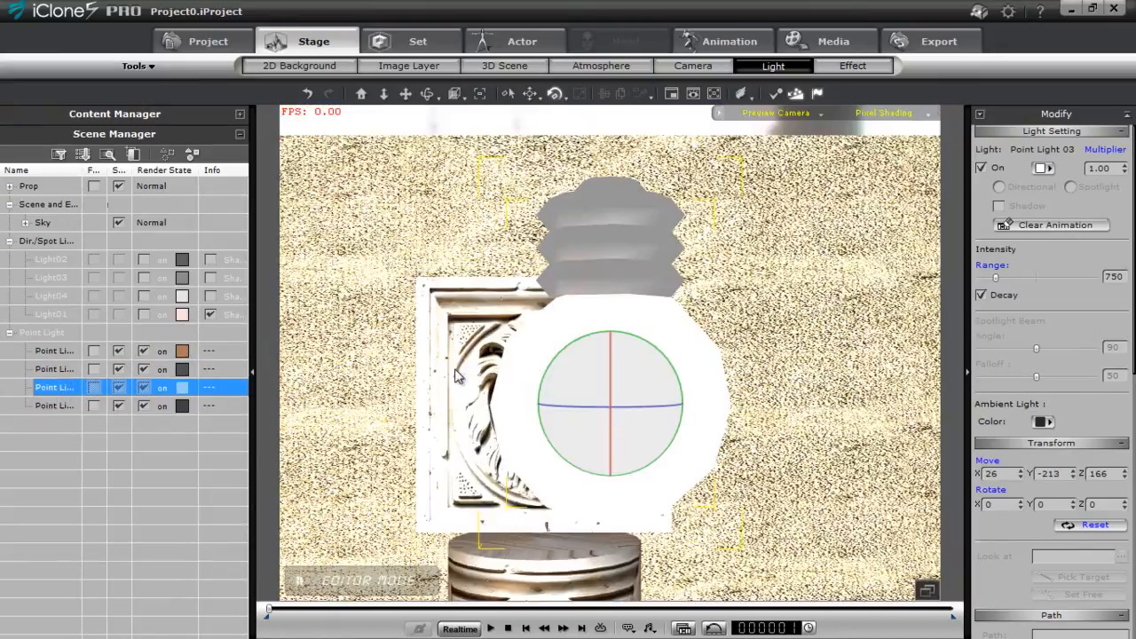
scroll(737, 376, down, 5)
right_drag(719, 421, 632, 483)
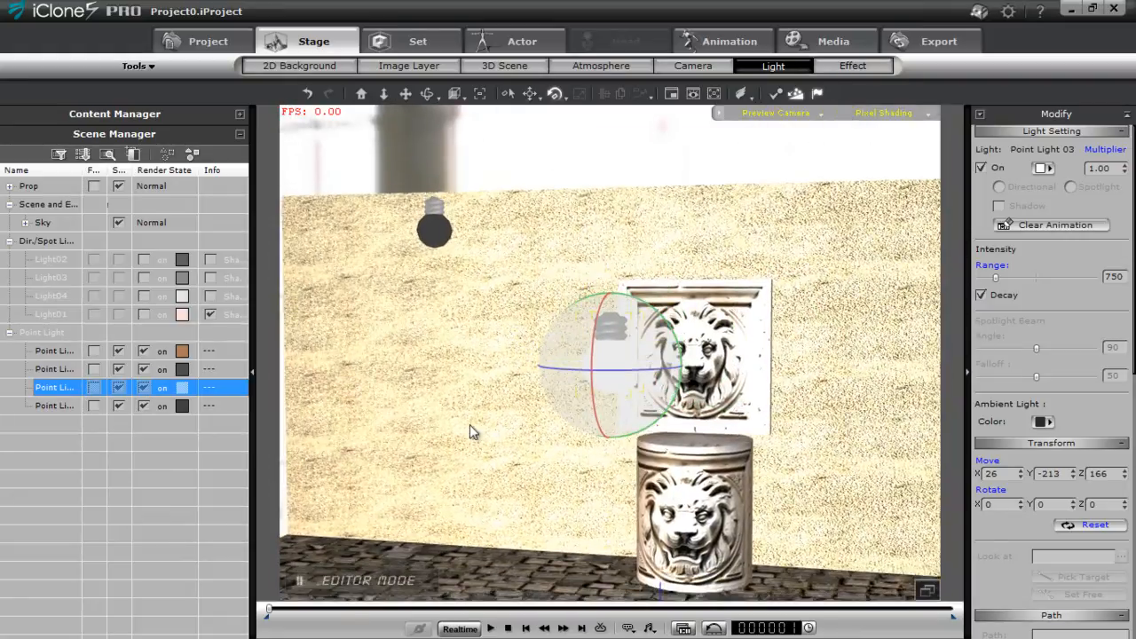
click(145, 389)
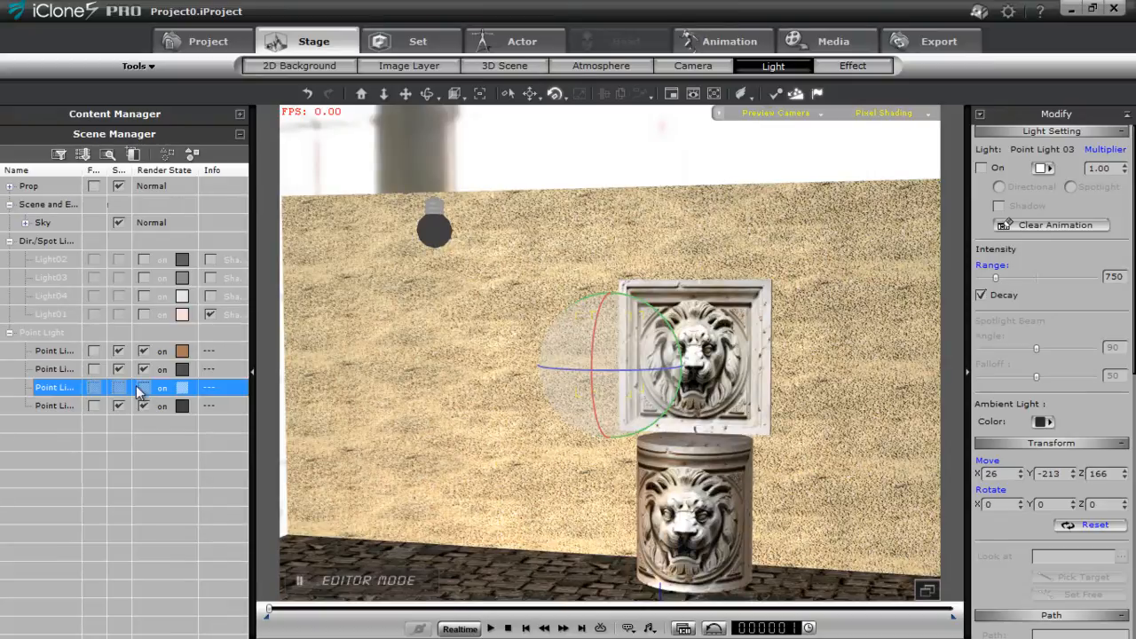
middle_drag(795, 481, 692, 428)
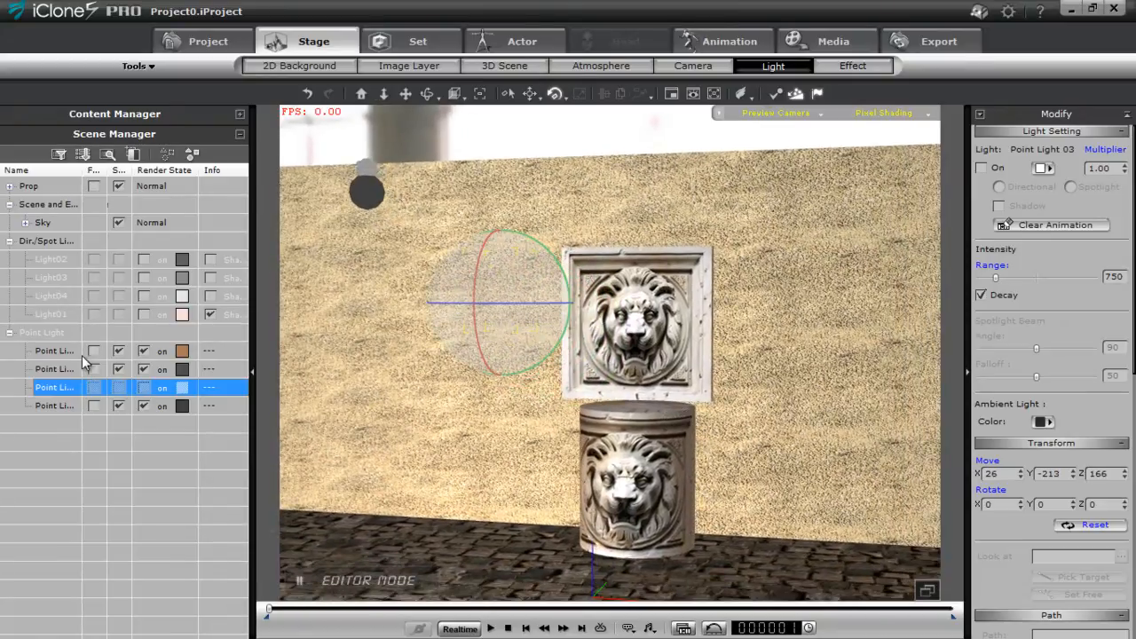
click(56, 406)
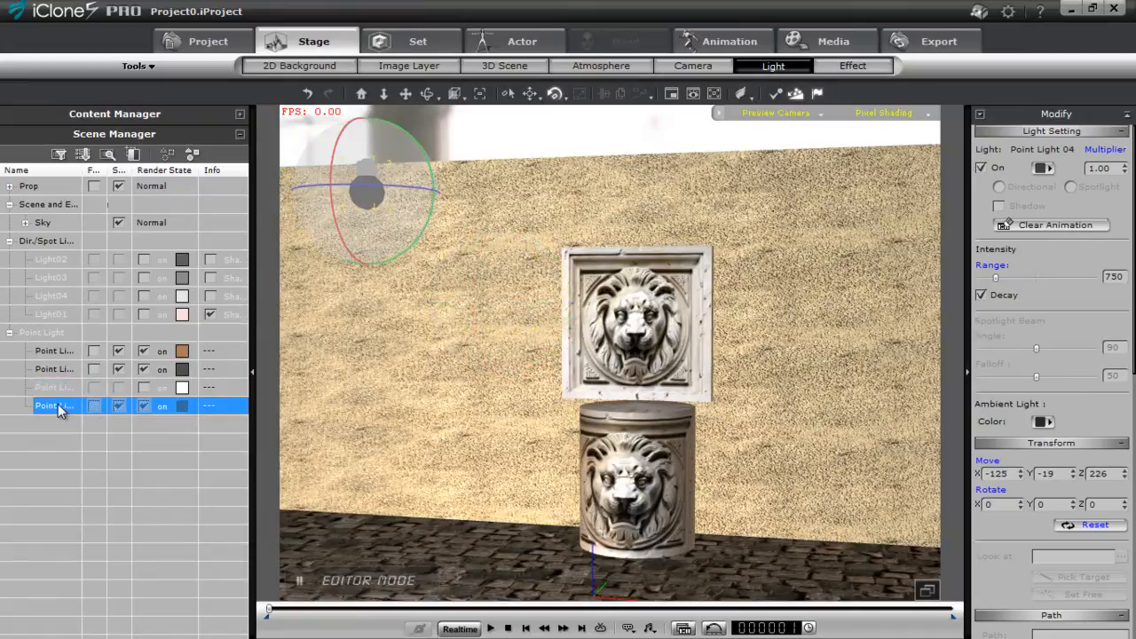
click(144, 406)
Raise Point Light 01 from below the floor and place it to the left of the lion cylinder, just above the floor
click(55, 350)
double_click(77, 352)
scroll(810, 271, down, 5)
middle_drag(748, 199, 657, 367)
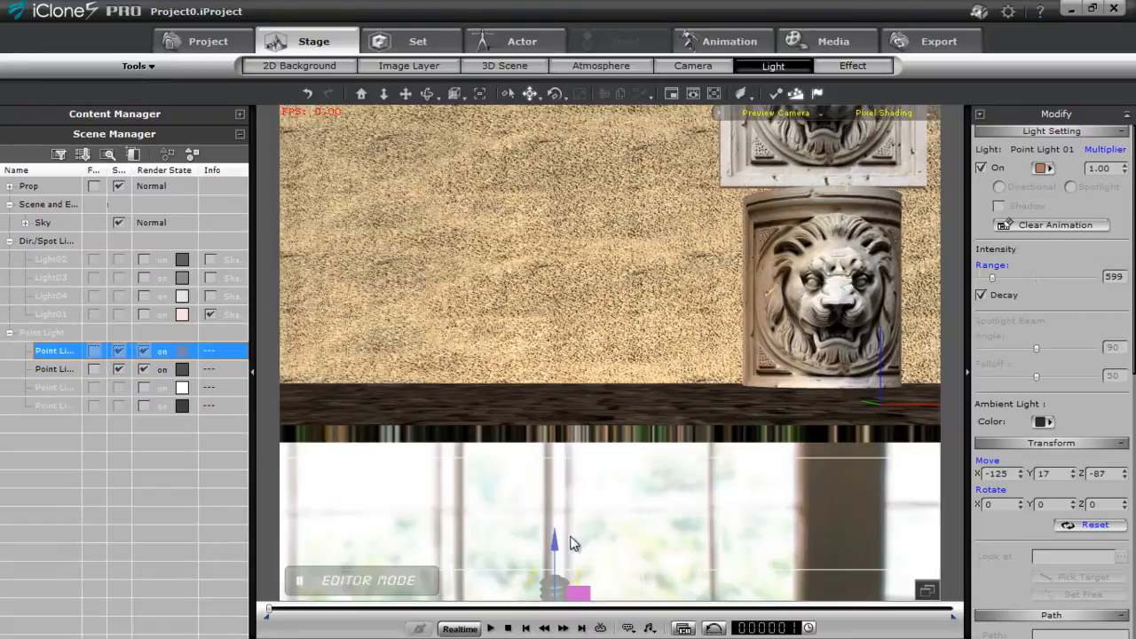
drag(555, 543, 554, 135)
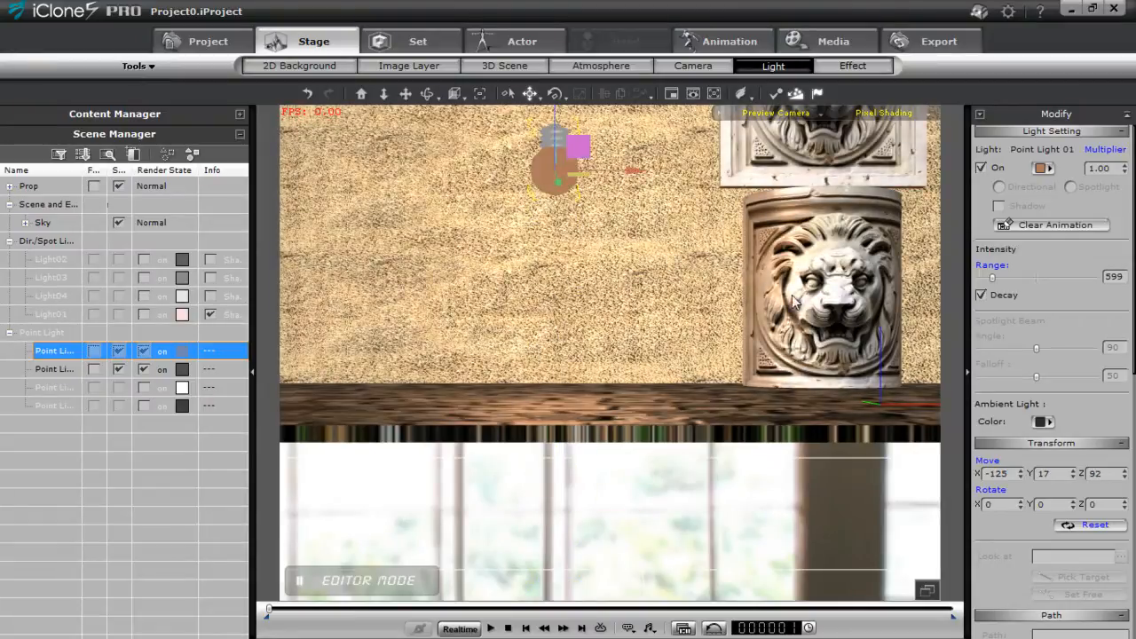
middle_drag(849, 304, 690, 507)
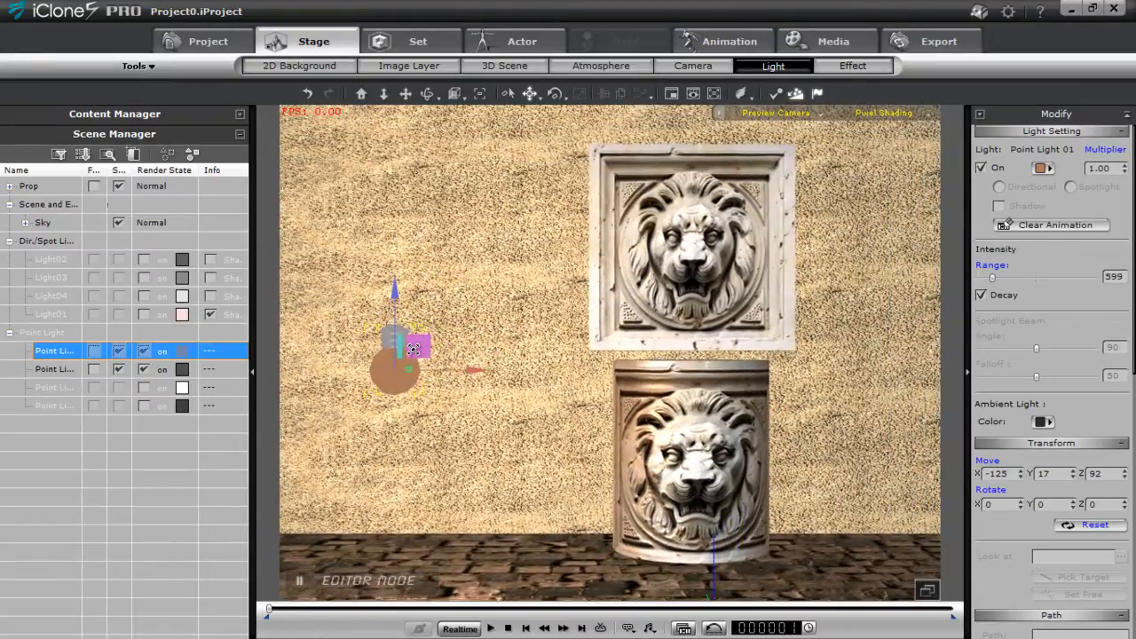
drag(424, 352, 504, 451)
Raise Point Light 02 from below the floor to about X 36, Z 103, near the lion panel's right side
click(60, 369)
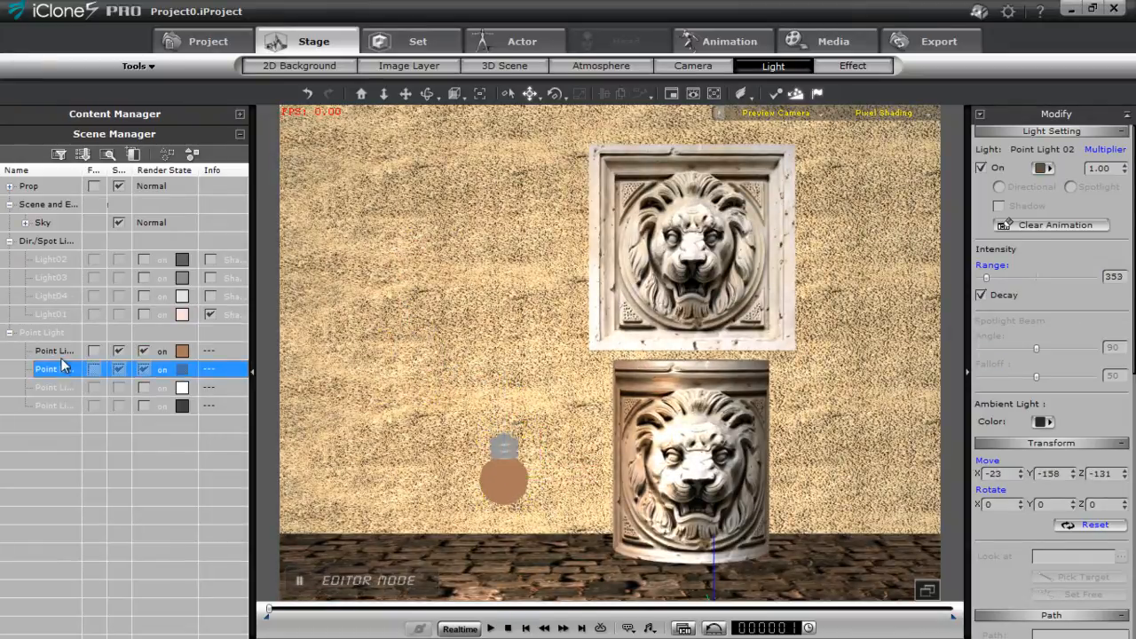
double_click(68, 365)
scroll(704, 166, down, 6)
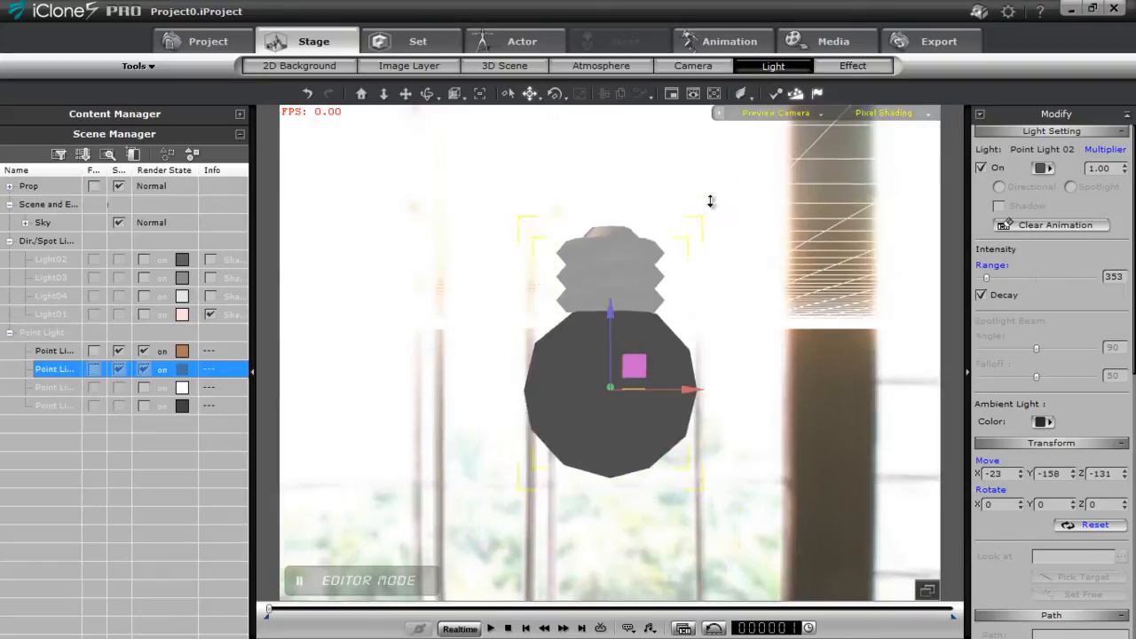
middle_drag(729, 308, 727, 449)
middle_drag(698, 333, 665, 442)
drag(610, 495, 711, 71)
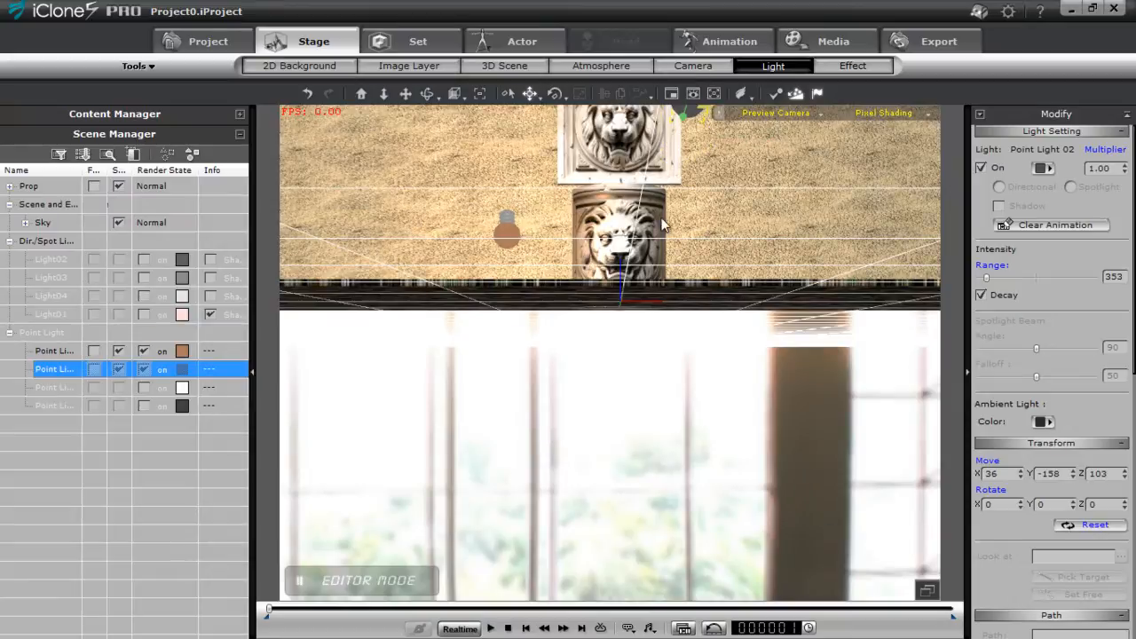
Shift Point Light 02 up and to the right of the lion panel, to about X 53, Z 133
middle_drag(661, 222, 636, 374)
scroll(637, 379, up, 3)
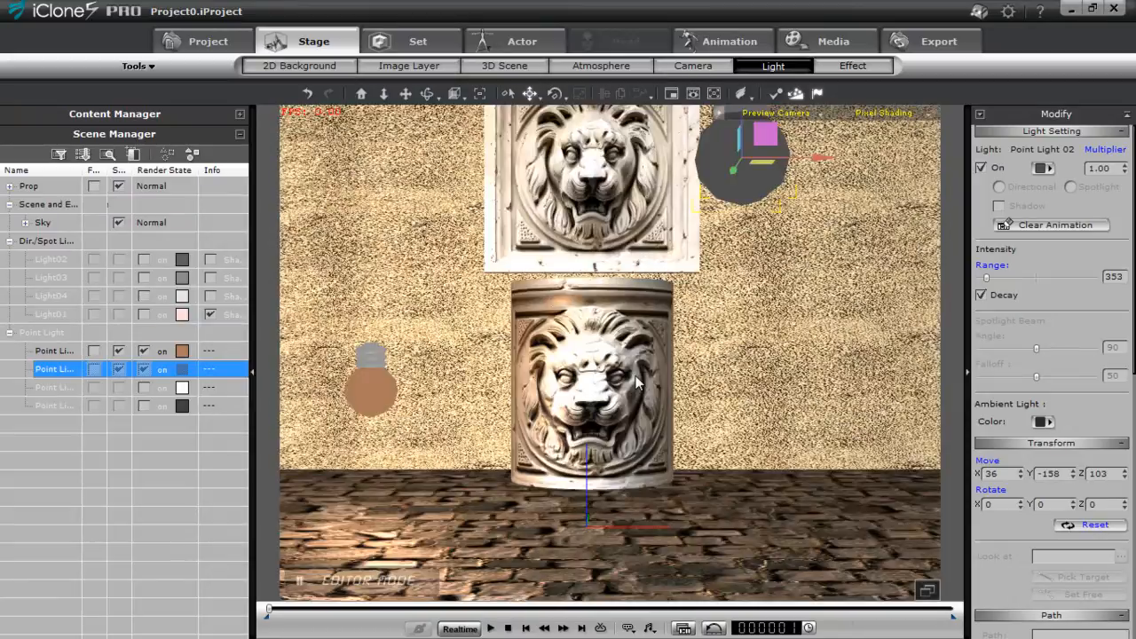
scroll(636, 381, down, 5)
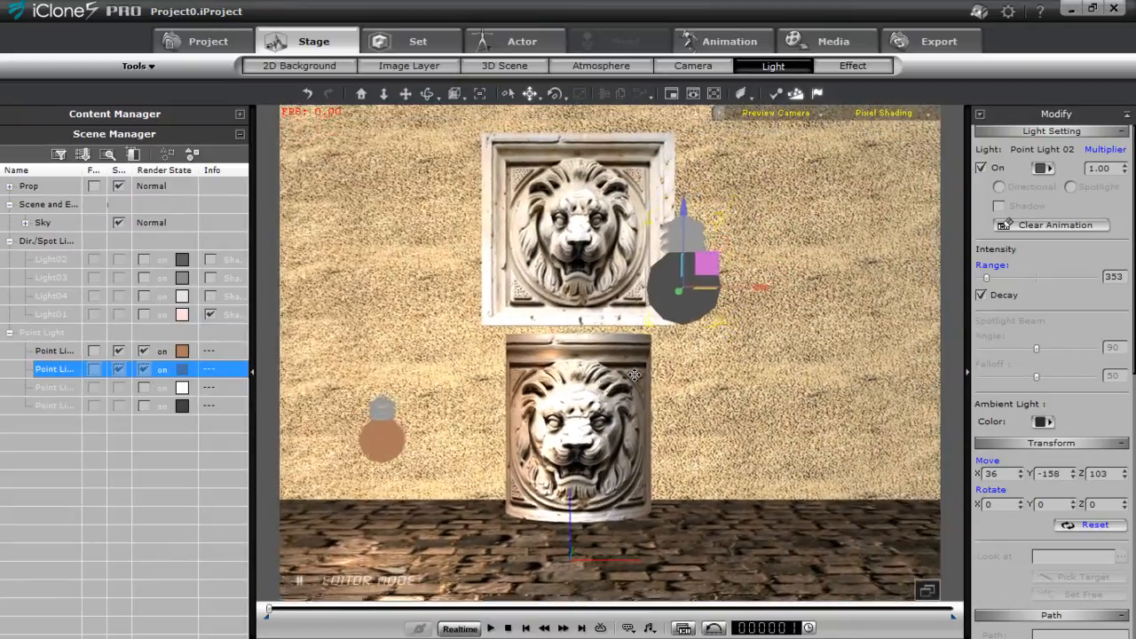
middle_drag(635, 375, 616, 384)
drag(668, 280, 733, 169)
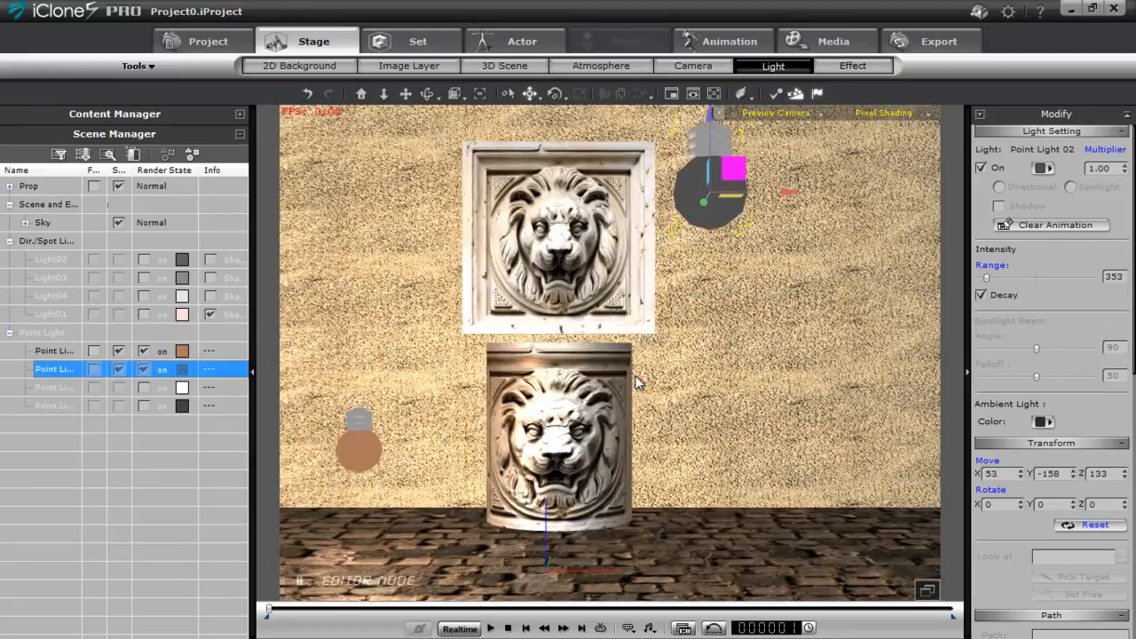
Move Point Light 02 back toward the wall to about Y 56, and raise it to about X 64, Z 188
right_drag(635, 376, 635, 375)
drag(712, 286, 825, 291)
drag(636, 376, 635, 376)
mouse_move(635, 376)
right_down()
mouse_move(643, 382)
mouse_move(634, 376)
right_up()
scroll(634, 376, up, 5)
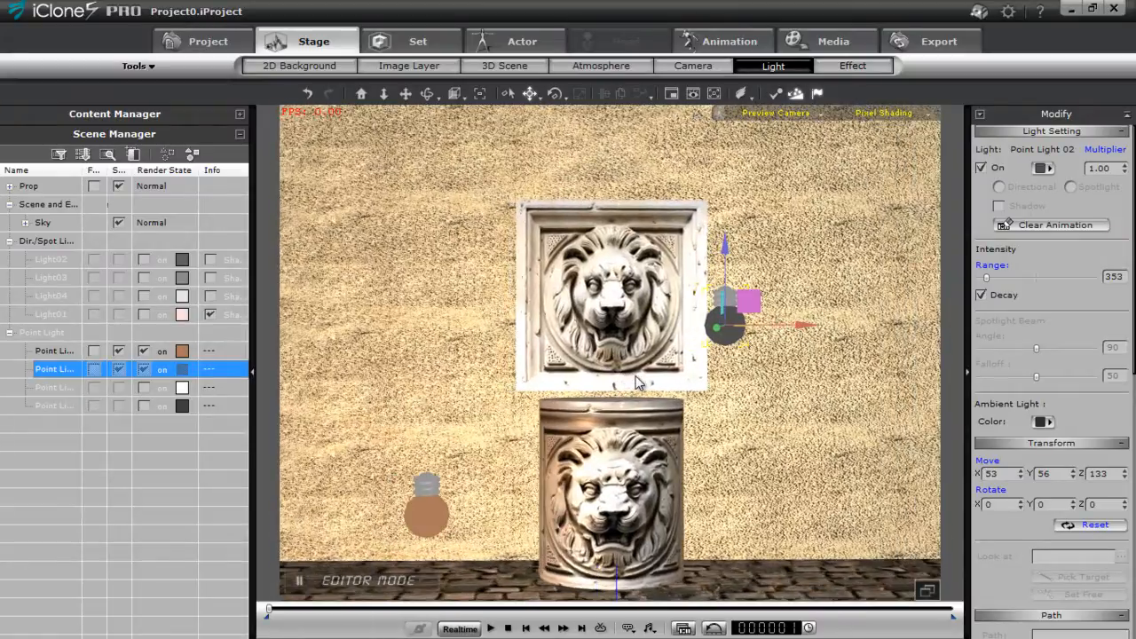
mouse_move(749, 300)
mouse_down()
mouse_move(773, 245)
mouse_move(772, 184)
mouse_up()
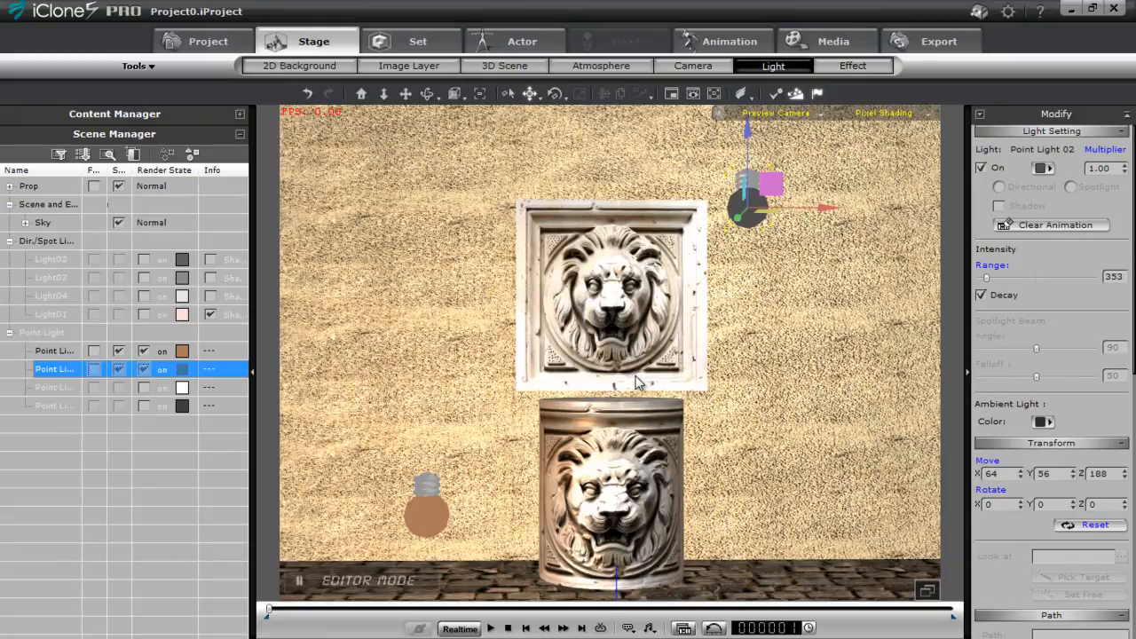
Recolour Point Light 02 to a bright blue, RGB 0, 151, 223, and set its multiplier to 0.70
click(1043, 167)
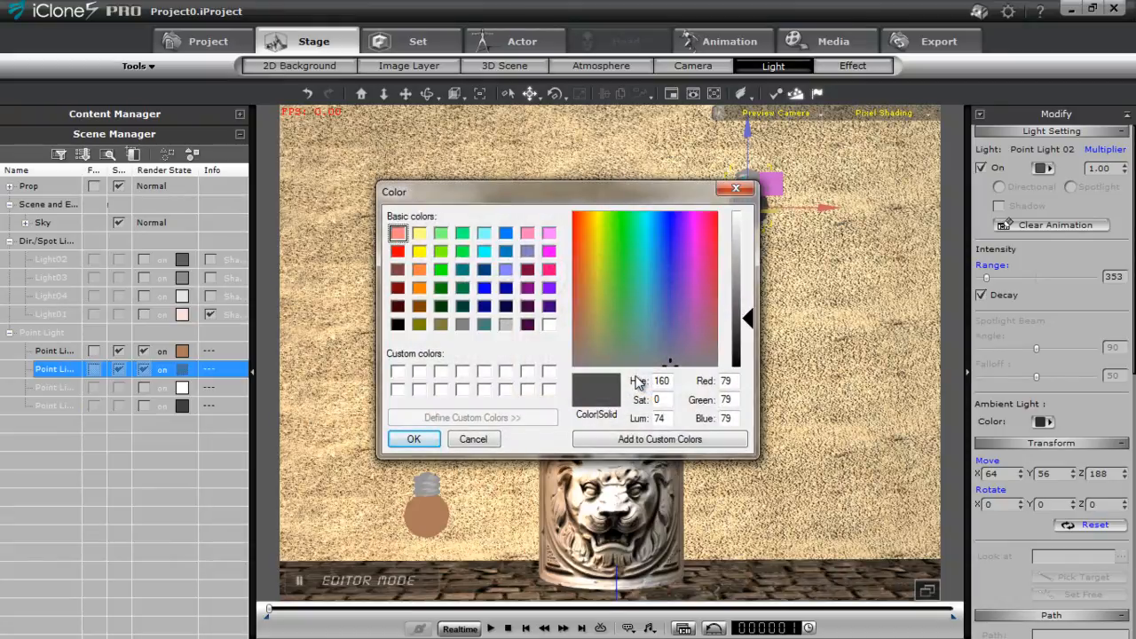
click(645, 275)
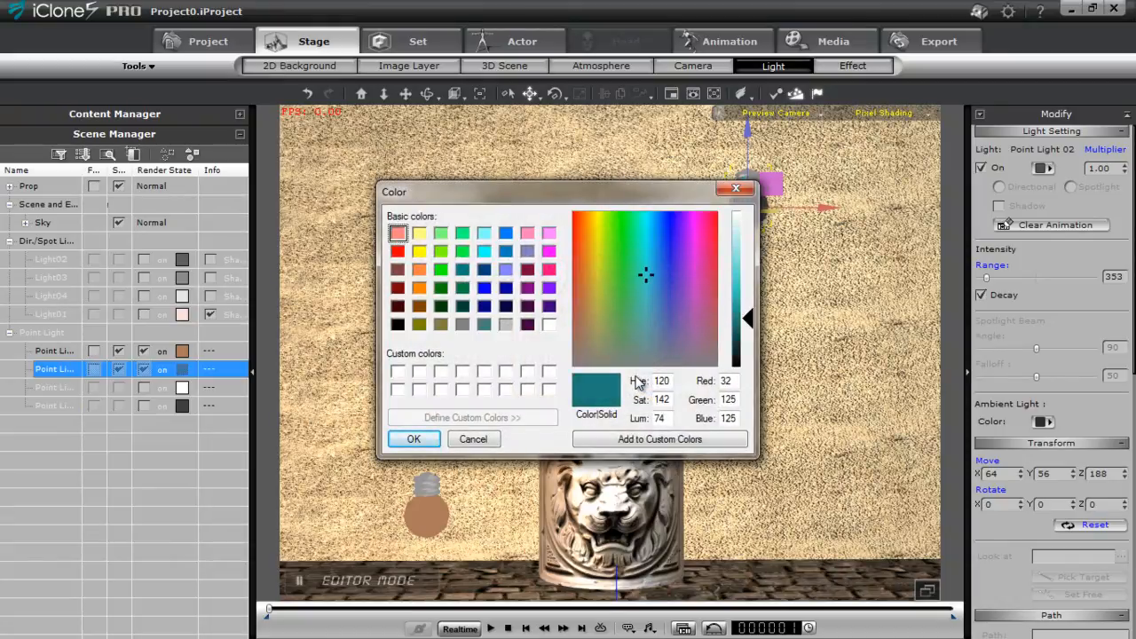
drag(747, 318, 747, 277)
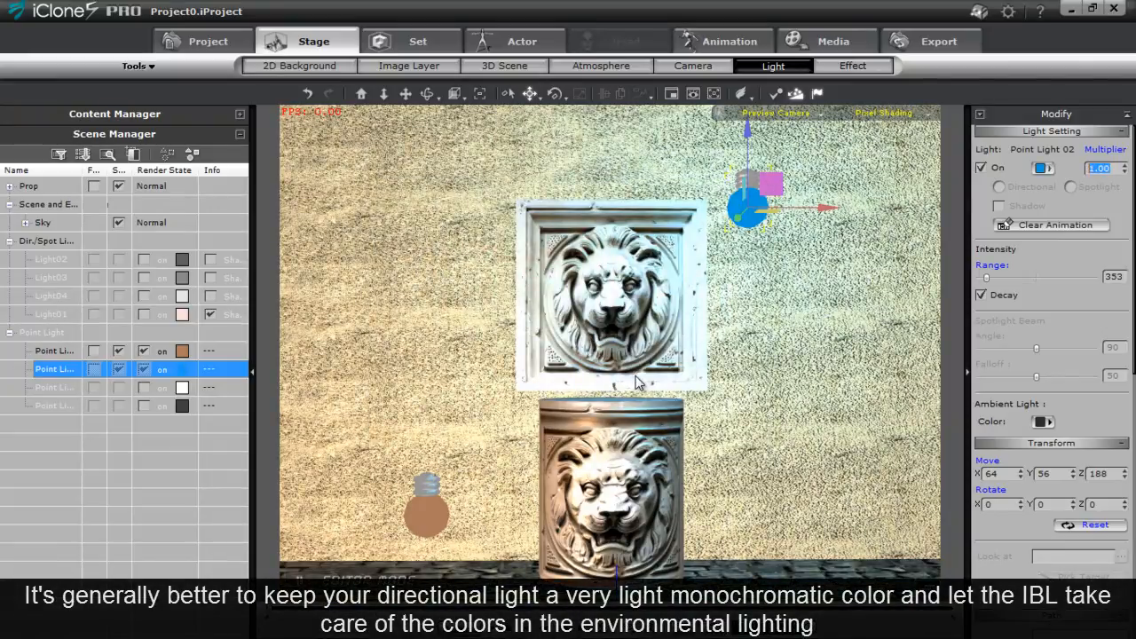
key(Return)
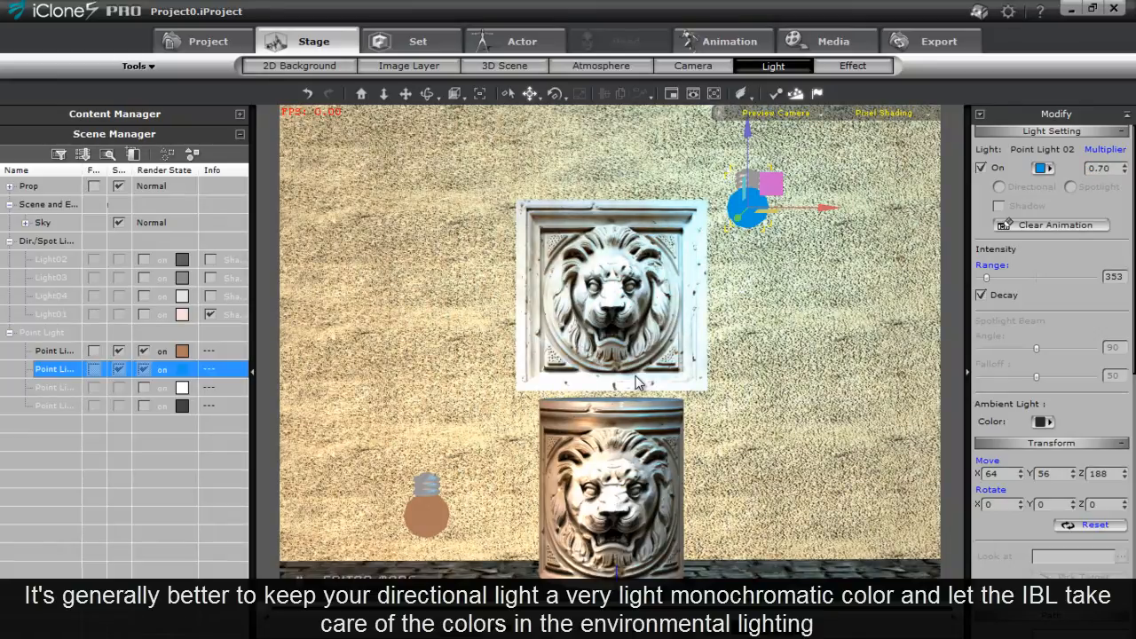
Darken Point Light 01's colour to a deeper brown, RGB 130, 90, 66
key(Up)
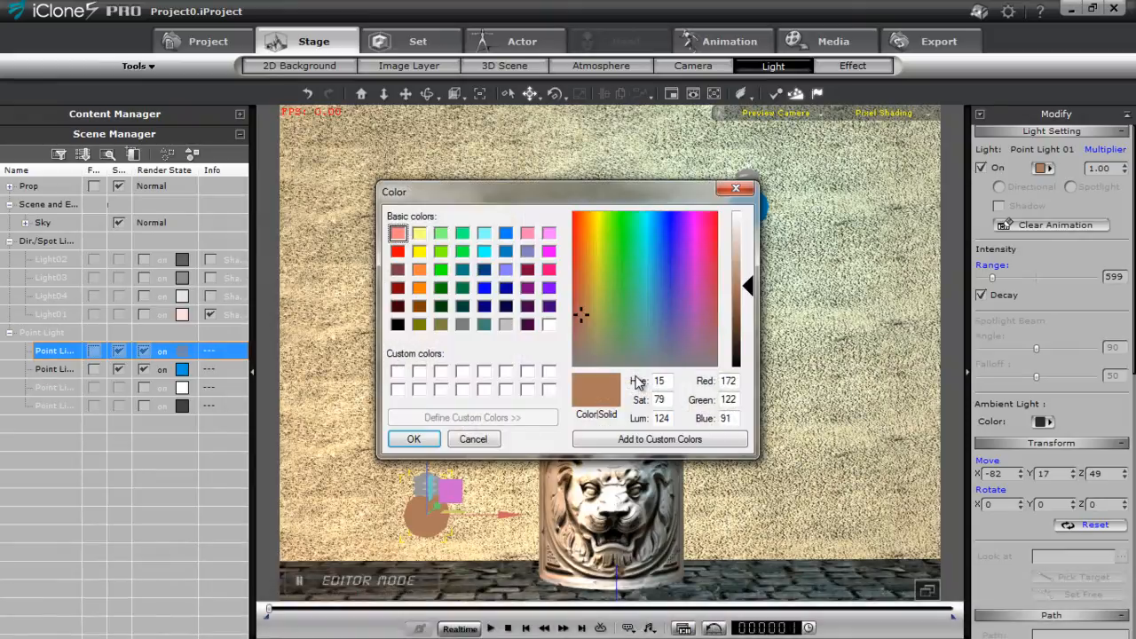
drag(748, 286, 748, 307)
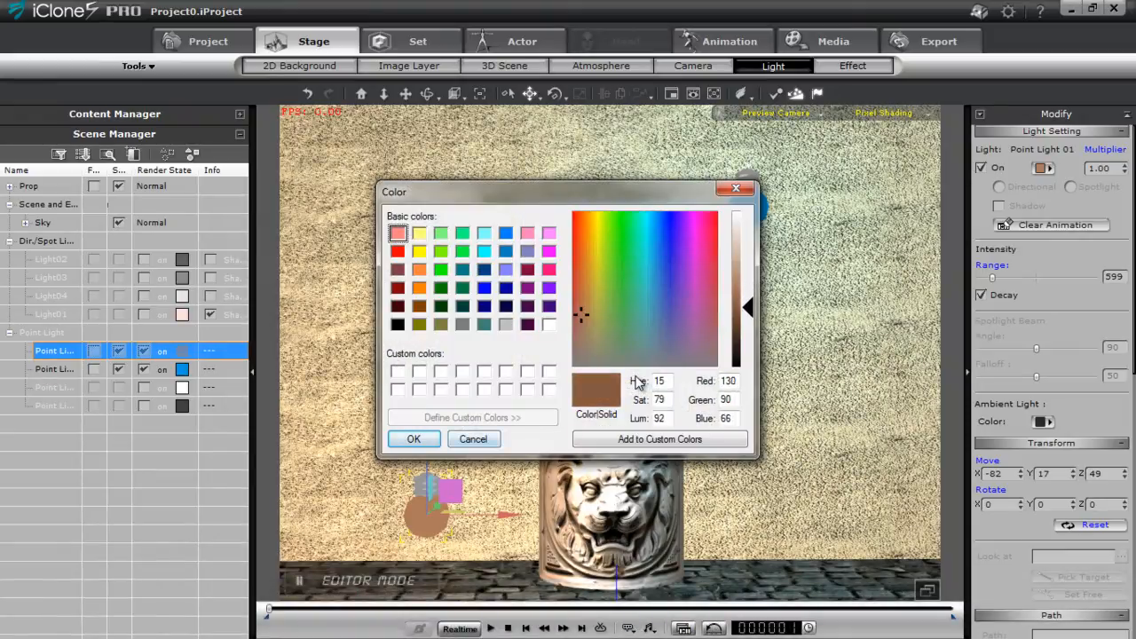
key(Return)
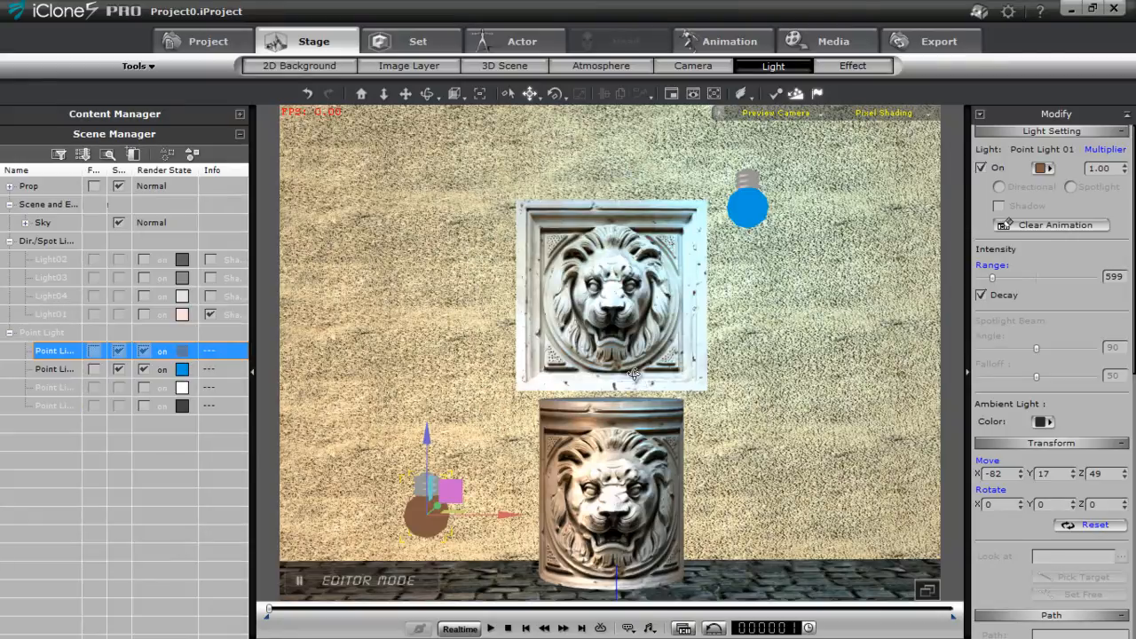
Move Point Light 01 back toward the wall beside the lion cylinder, to about Y 88
right_drag(635, 375, 634, 375)
right_drag(635, 383, 636, 380)
scroll(635, 374, down, 1)
middle_drag(635, 375, 635, 382)
mouse_move(392, 451)
mouse_down()
mouse_move(474, 438)
mouse_move(442, 444)
mouse_move(474, 437)
mouse_move(460, 442)
mouse_up()
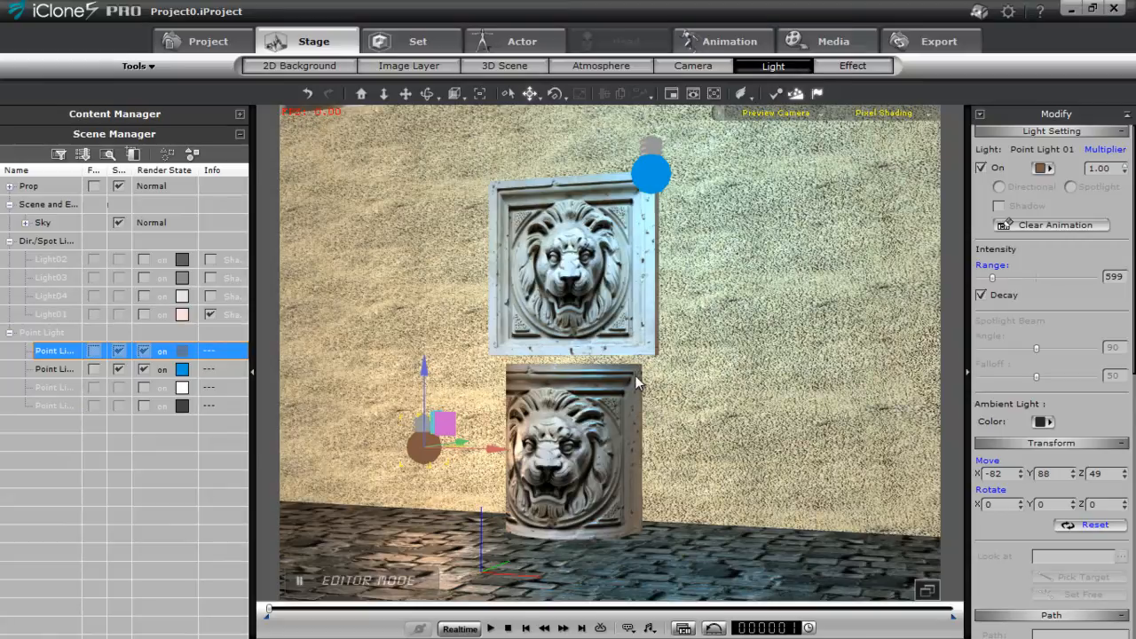
Set Point Light 01's multiplier to 1.20 and reduce its range to about 458
click(1124, 165)
drag(1111, 168, 1088, 169)
text(1.20)
key(Return)
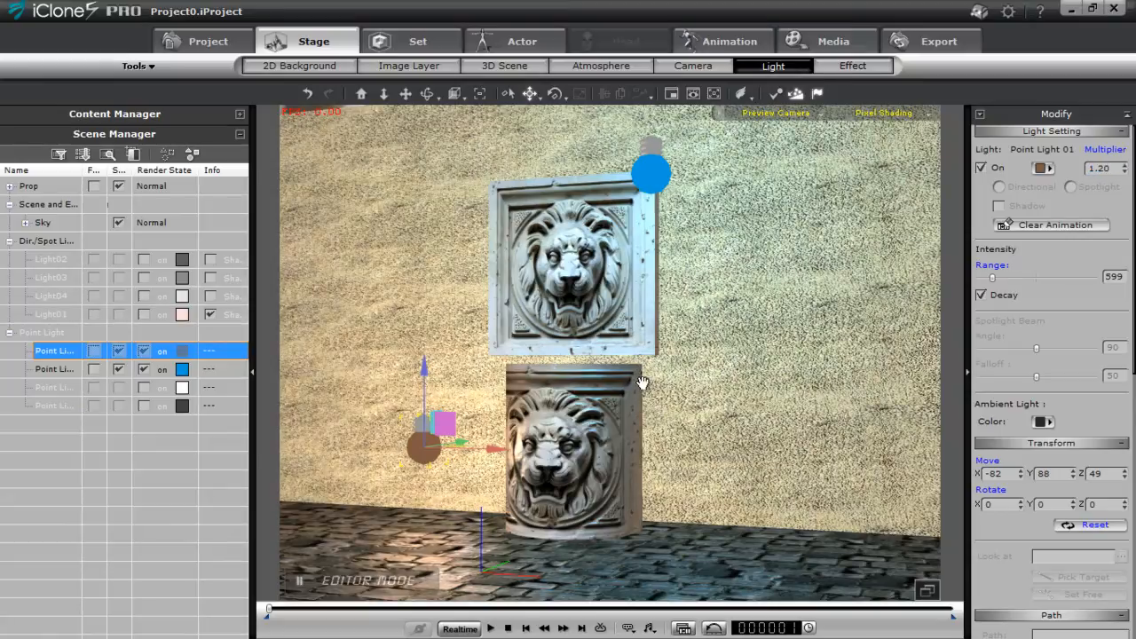
mouse_move(635, 383)
right_down()
mouse_move(667, 382)
mouse_move(636, 382)
right_up()
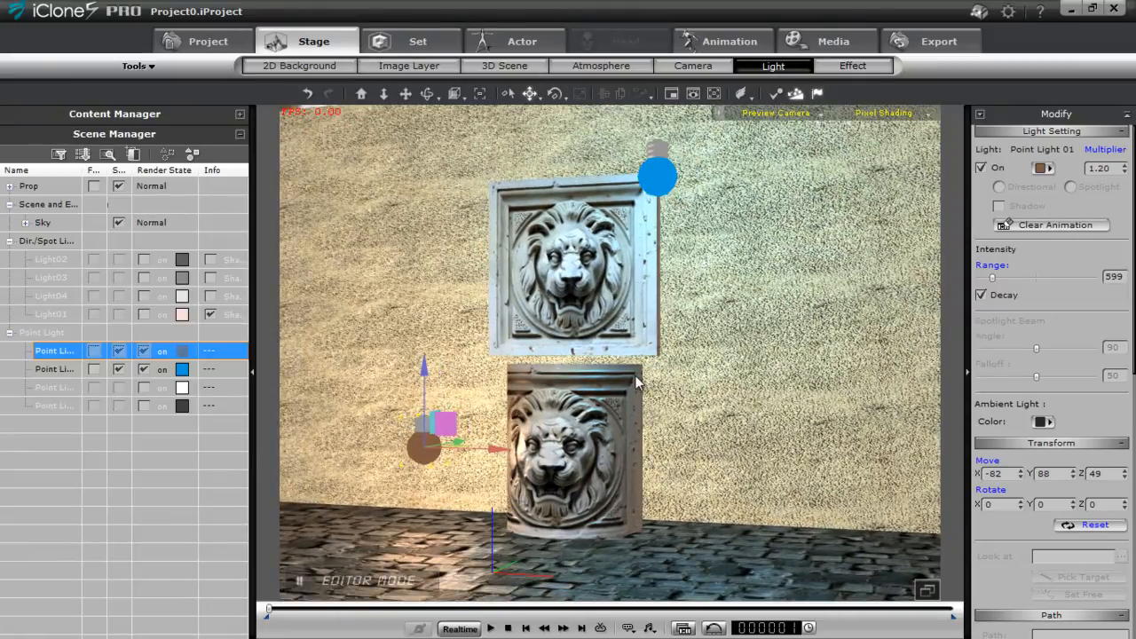
mouse_move(992, 278)
mouse_down()
mouse_move(1017, 278)
mouse_move(978, 278)
mouse_move(989, 278)
mouse_up()
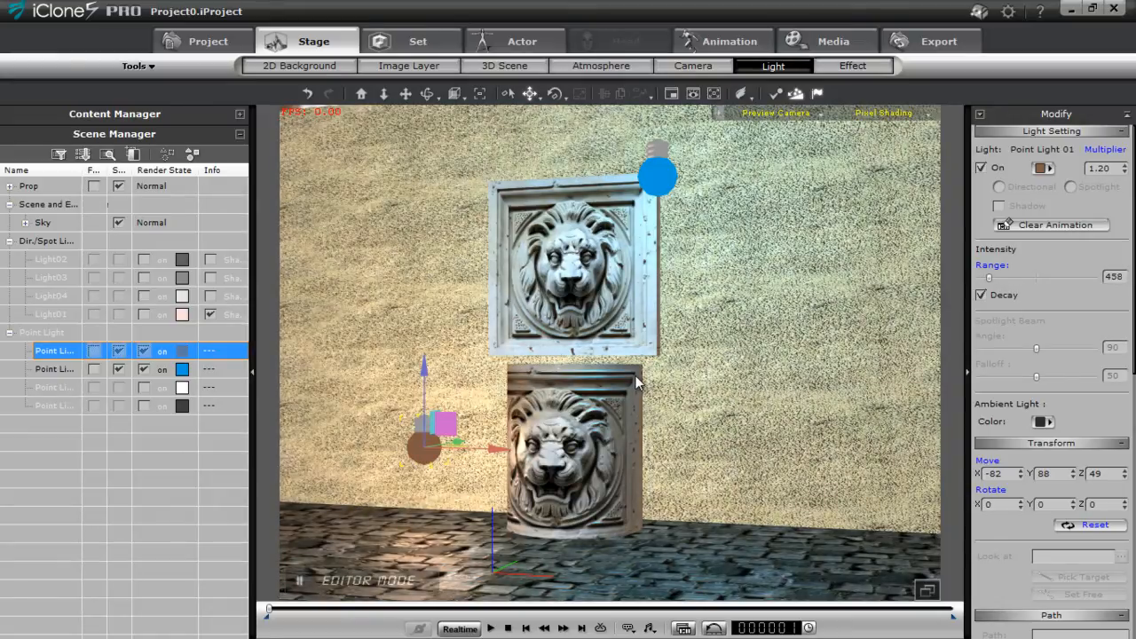
Lighten Point Light 02's colour to RGB 100, 205, 255 and move it farther from the lion panel, to about X 80
click(56, 369)
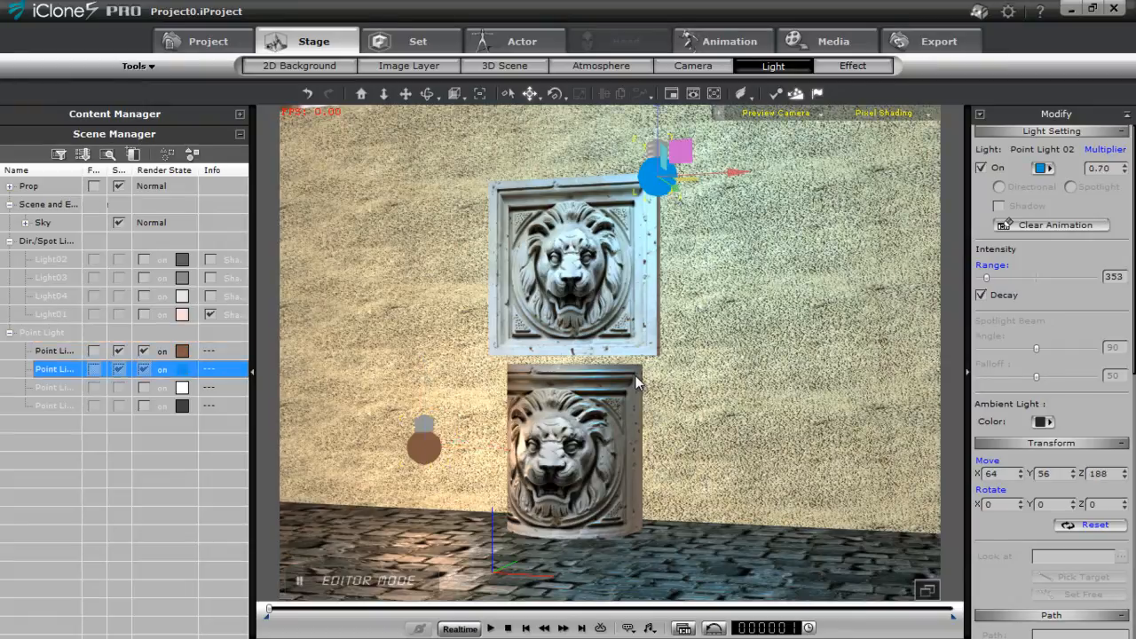
click(1040, 168)
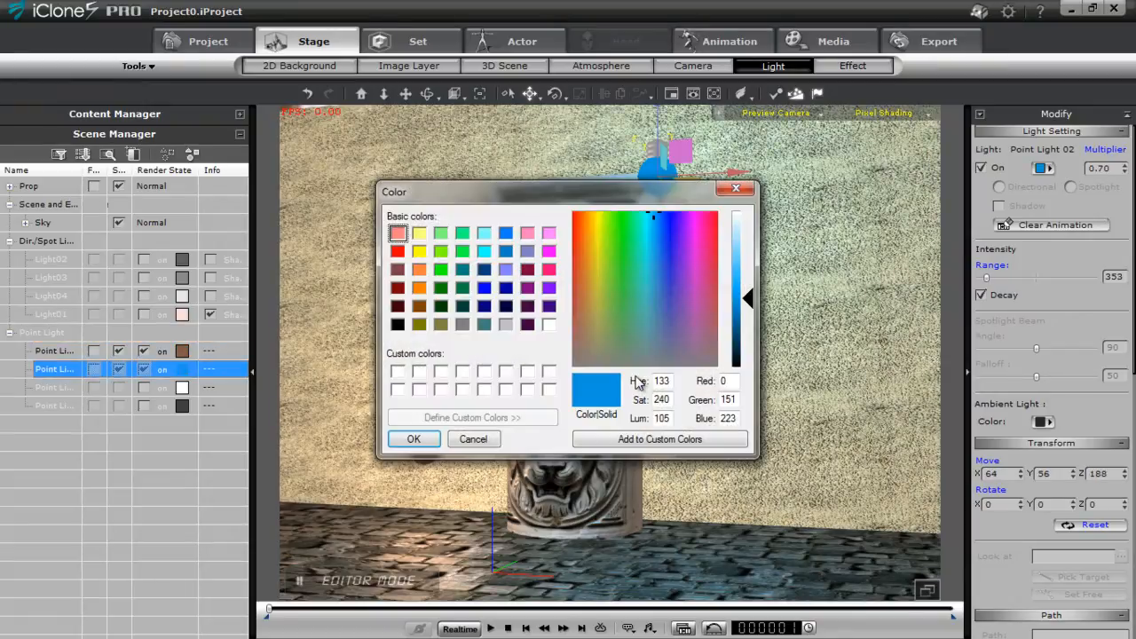
drag(748, 299, 748, 259)
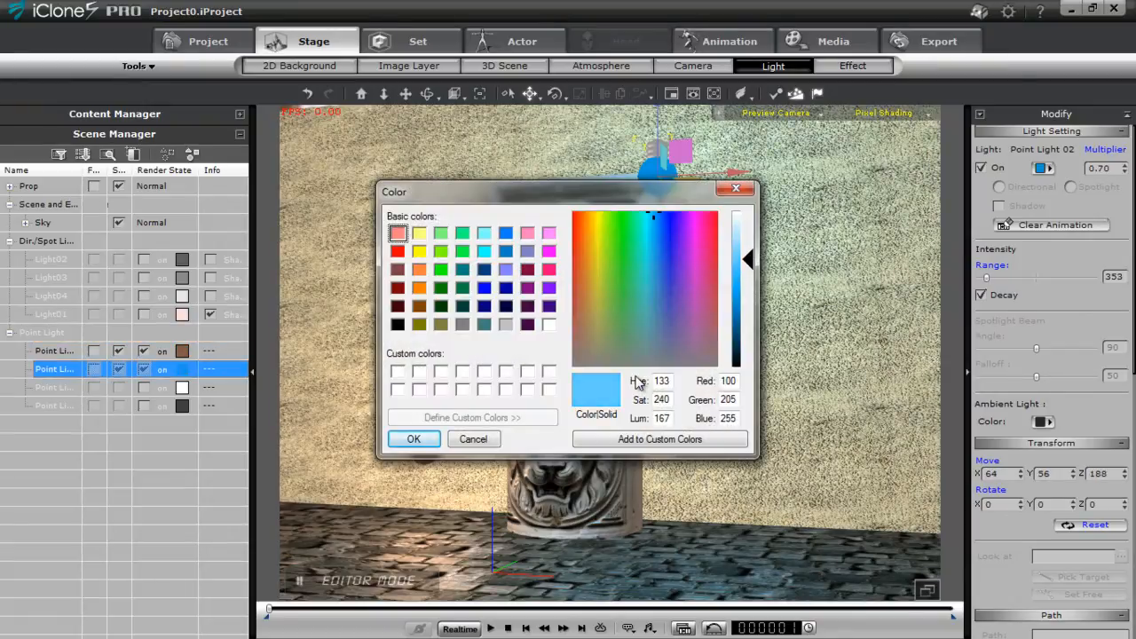
key(Return)
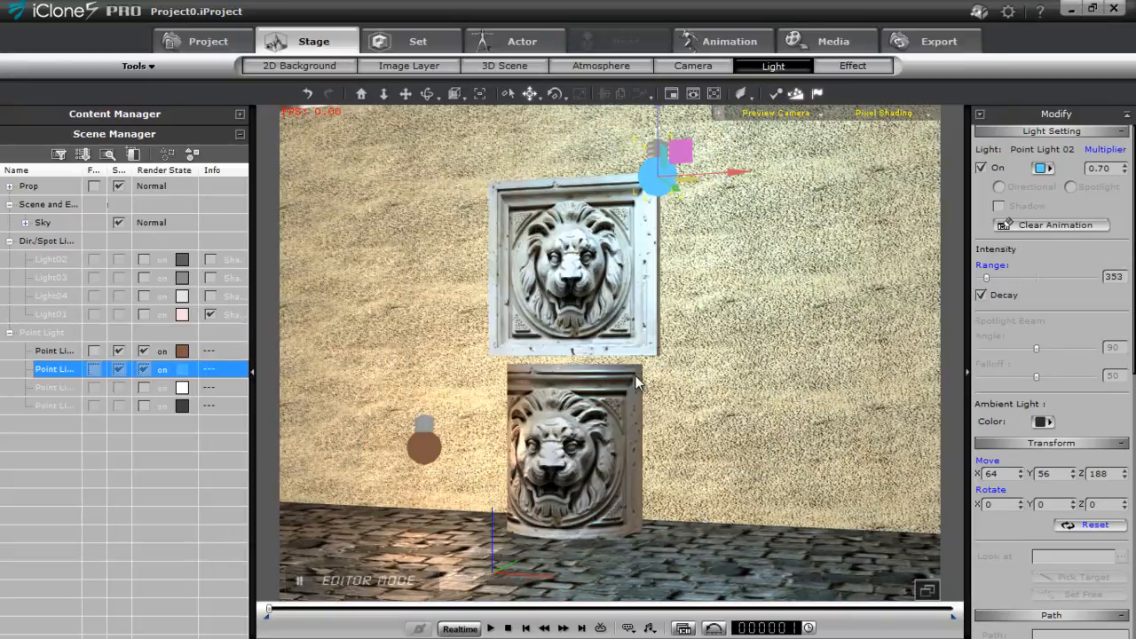
mouse_move(635, 382)
middle_down()
mouse_move(612, 421)
mouse_move(641, 425)
mouse_move(639, 382)
middle_up()
drag(738, 181, 773, 183)
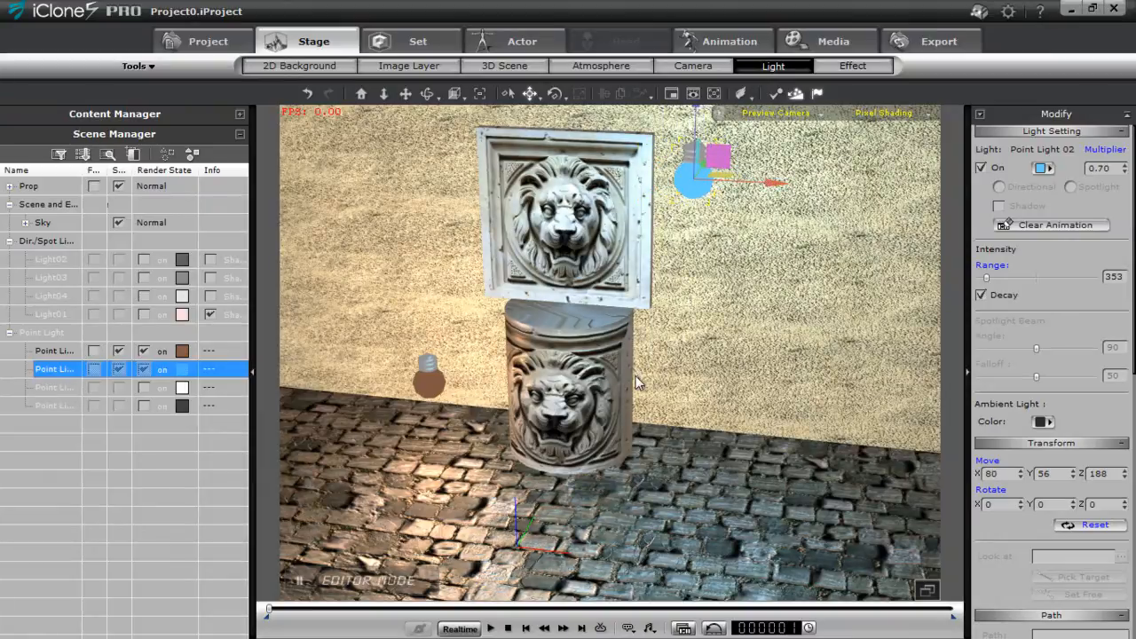
Switch on directional Light02 and rotate it to about X 47, Y 50, Z 306
click(635, 376)
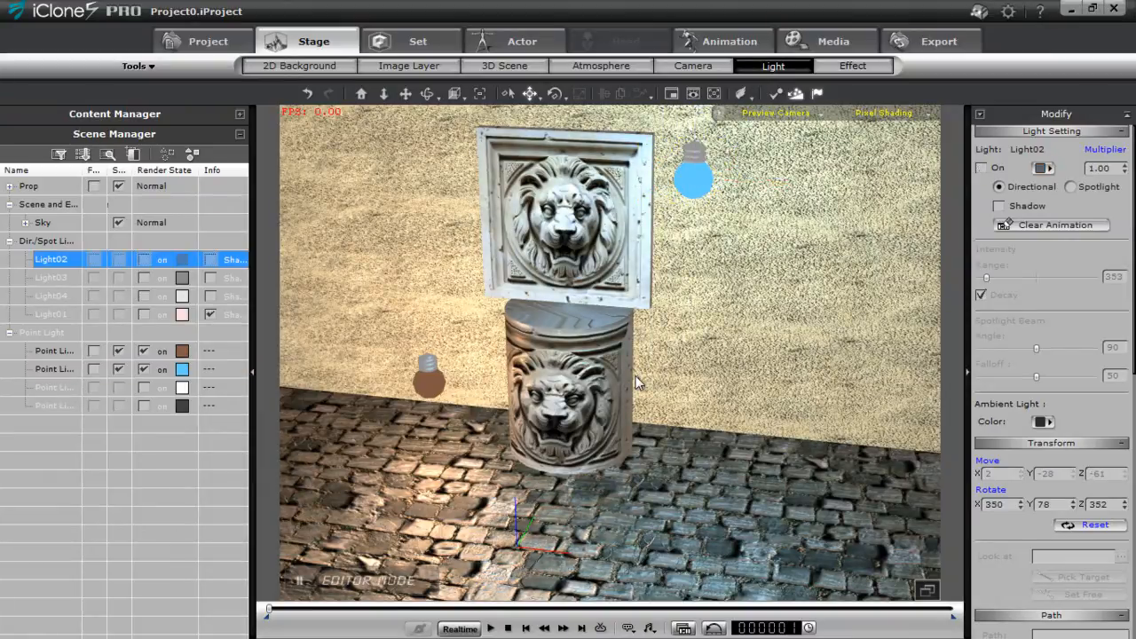
key(ctrl+z)
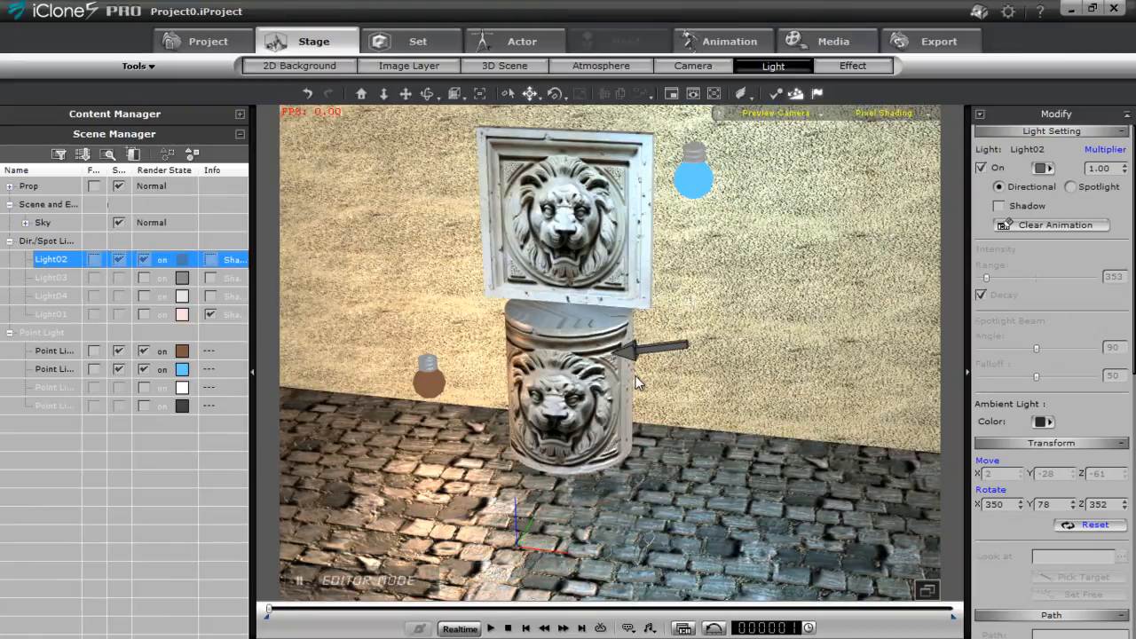
mouse_move(636, 374)
drag(636, 376, 634, 374)
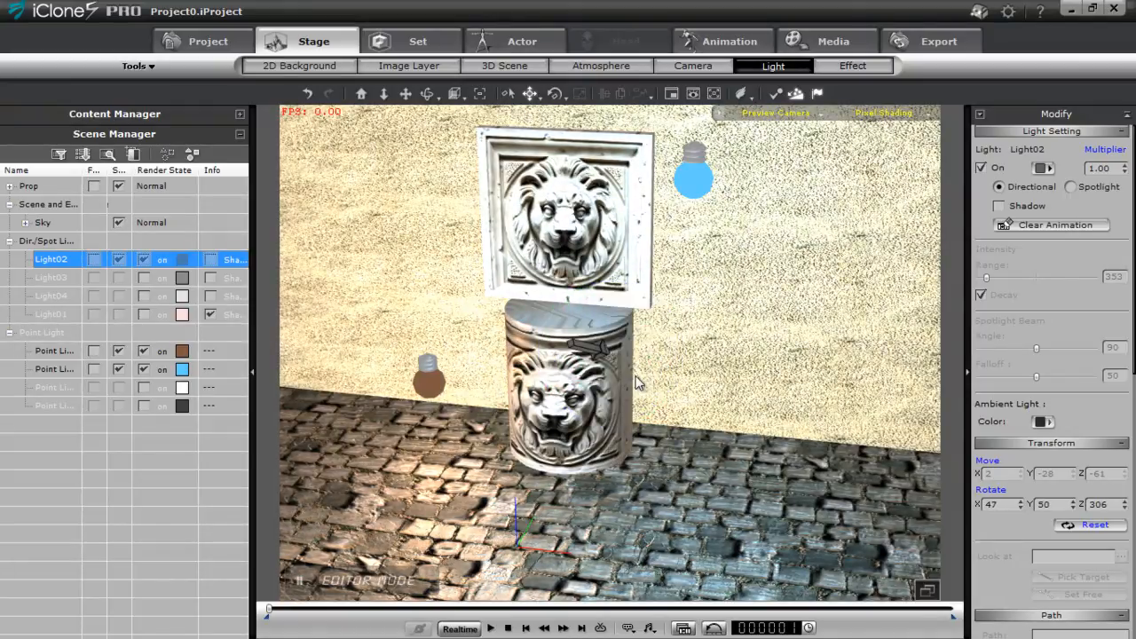
Set the ambient light colour to black and darken Light02's colour to a dark grey
click(1044, 422)
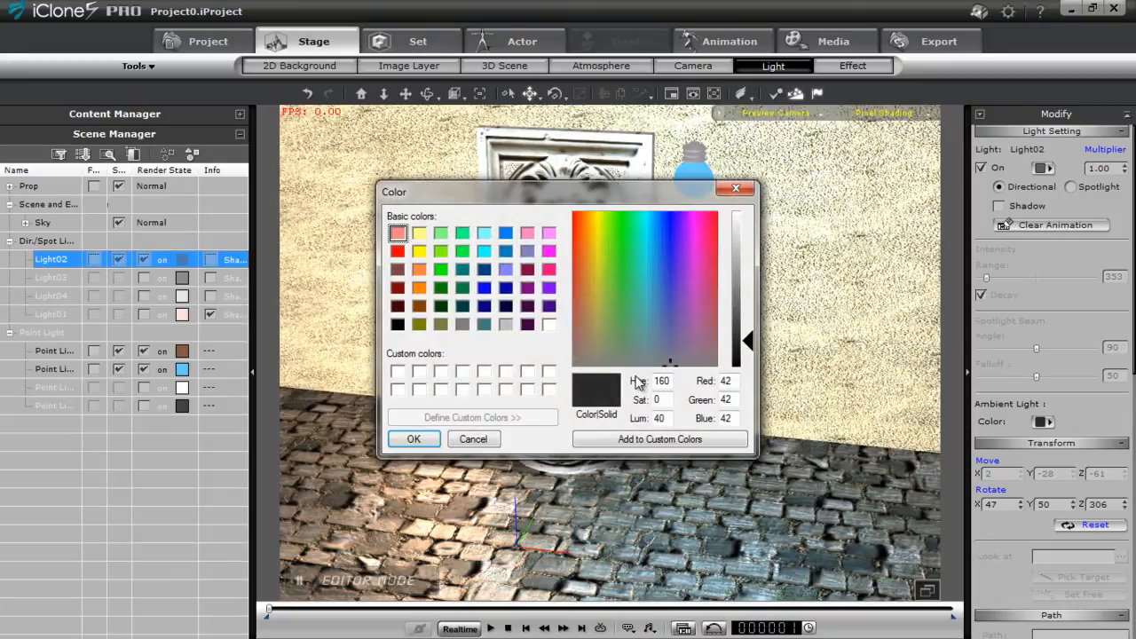
drag(748, 341, 748, 368)
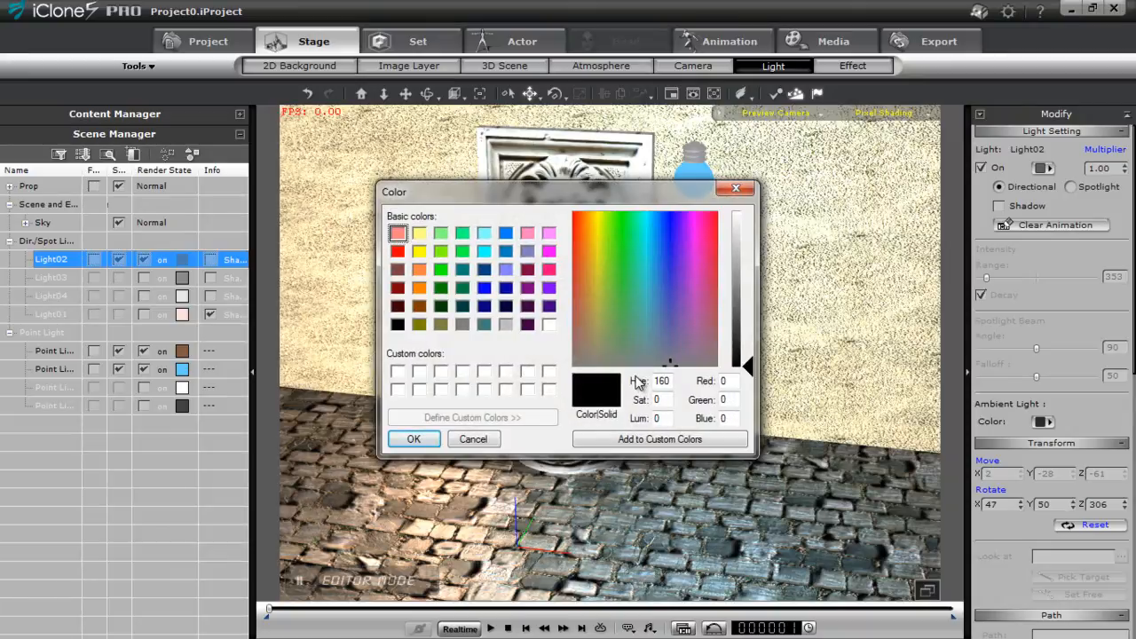
click(414, 438)
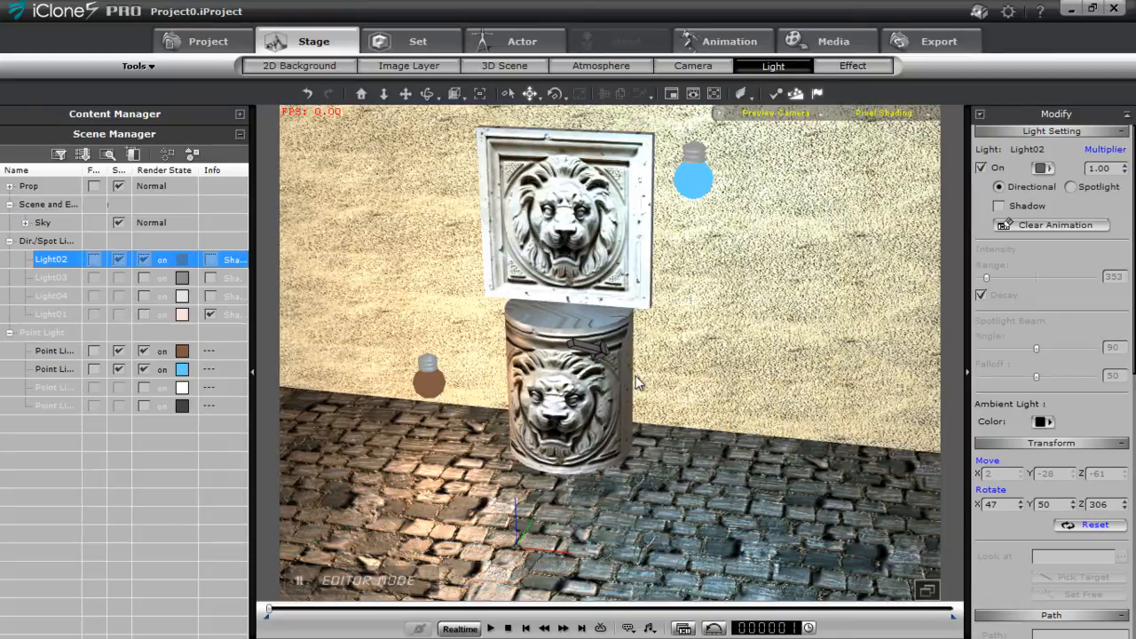
click(1042, 169)
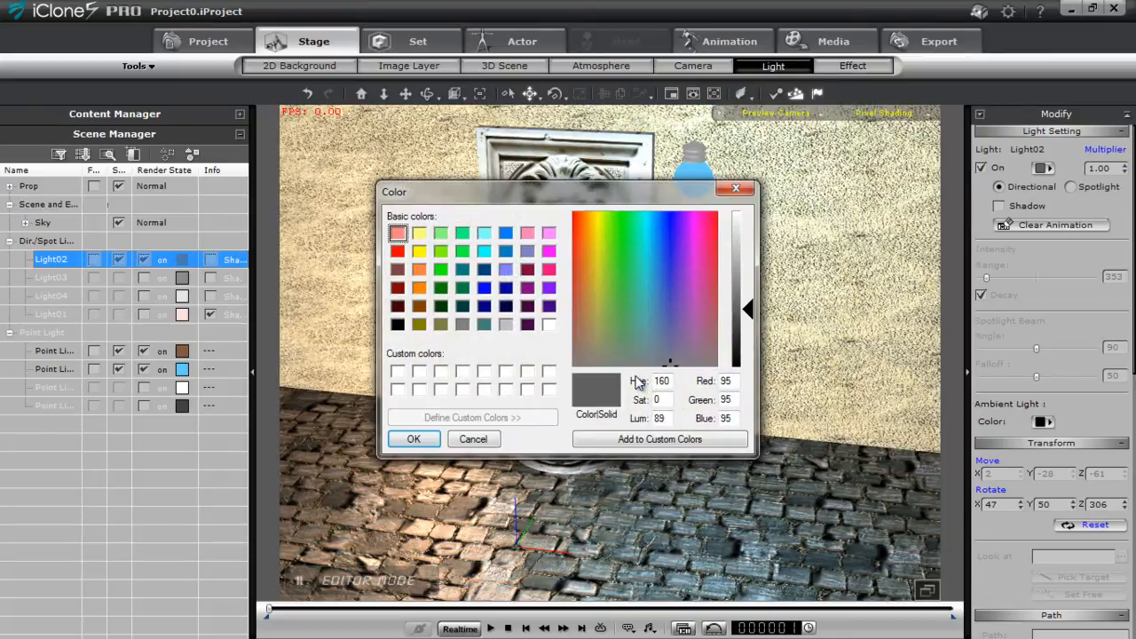
drag(748, 309, 748, 338)
click(414, 439)
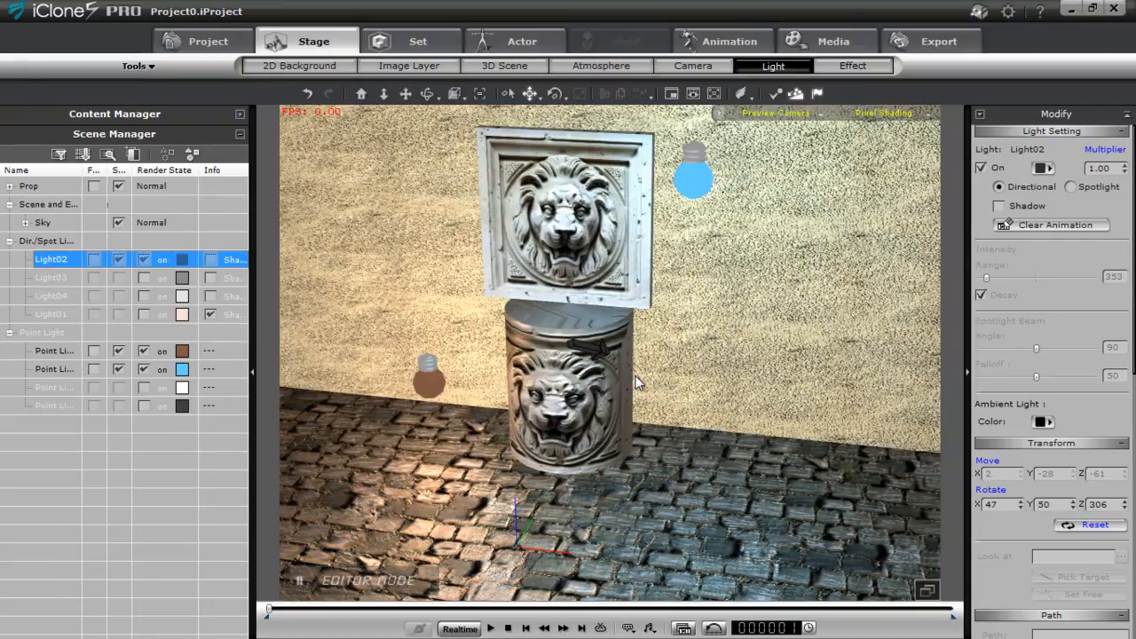
Rotate Light02 to about X 48, Y 38, Z 293 and enable its shadow as a Self-Cast Shadow
mouse_move(635, 374)
mouse_down()
mouse_move(620, 373)
mouse_move(634, 373)
mouse_up()
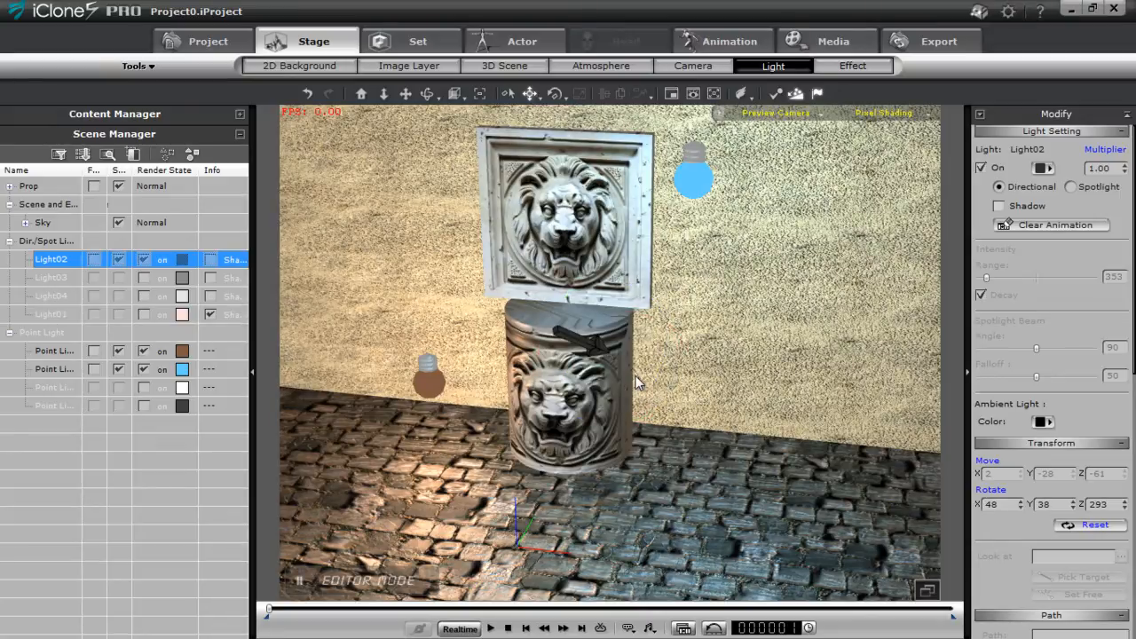
click(998, 205)
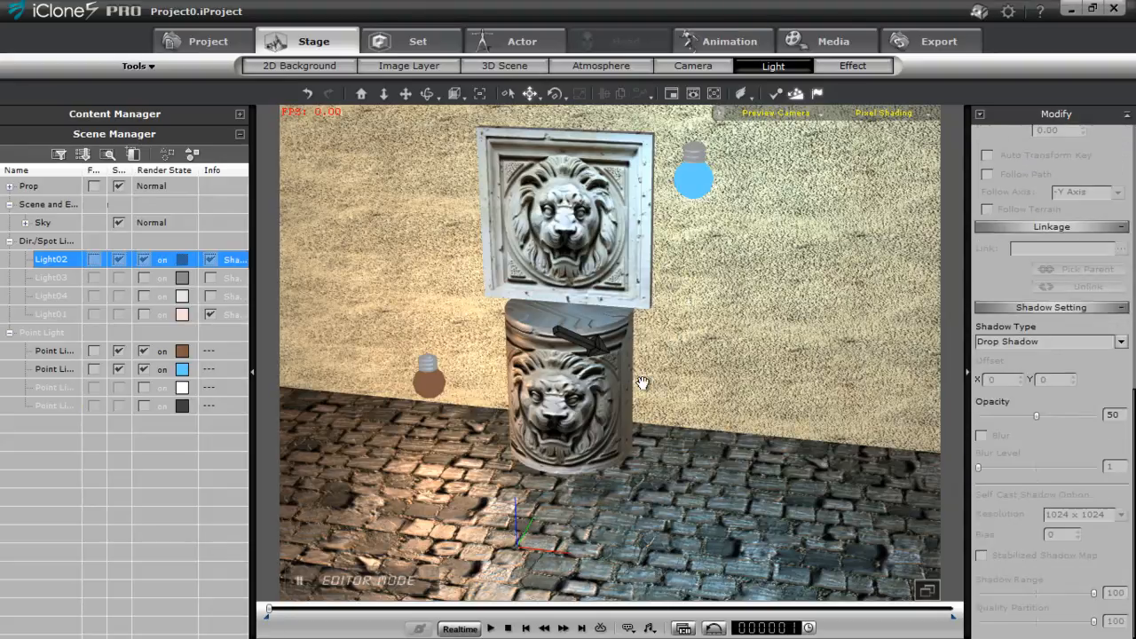
click(1120, 341)
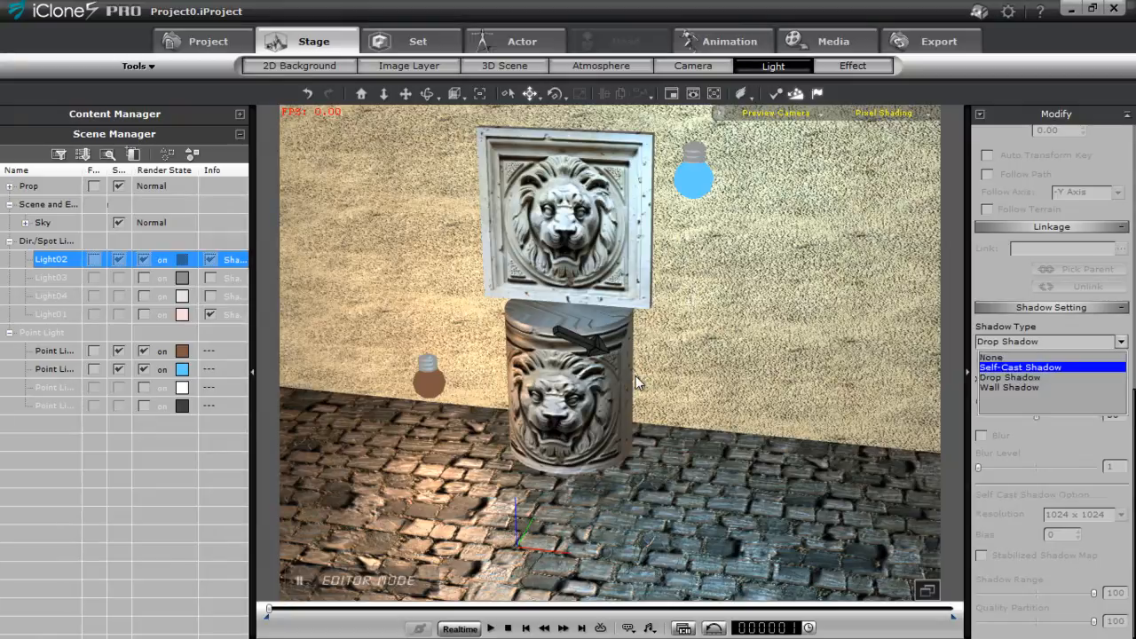
click(1021, 368)
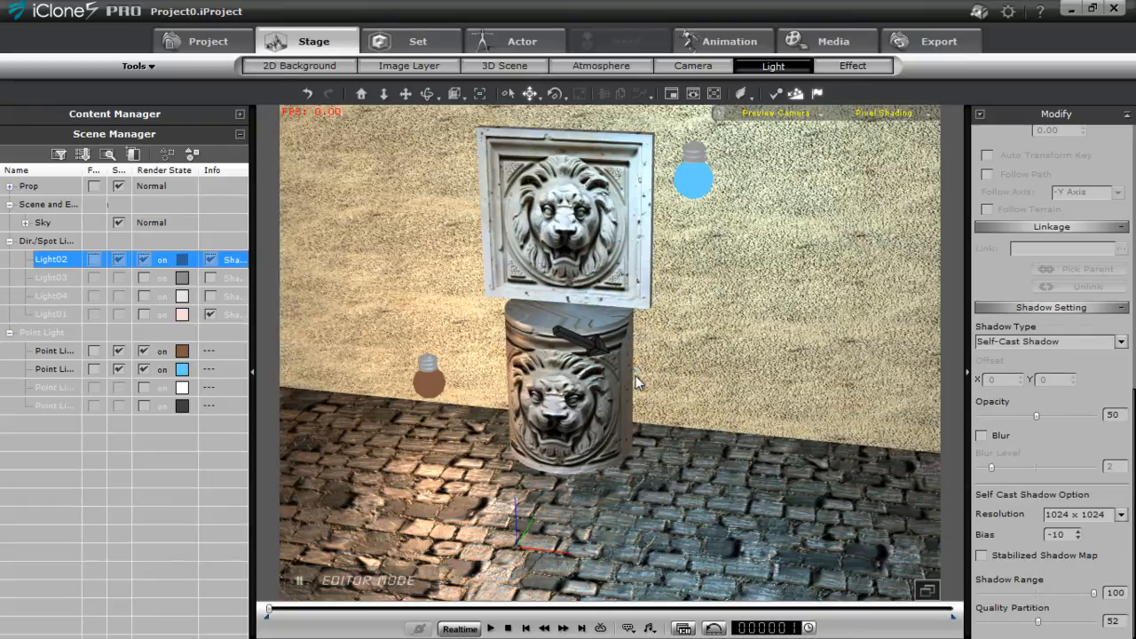
Set Light02's shadow opacity to 100 and enable shadow blur with a blur level of 3
mouse_move(1036, 415)
mouse_down()
mouse_move(1094, 416)
mouse_move(982, 415)
mouse_move(1094, 415)
mouse_up()
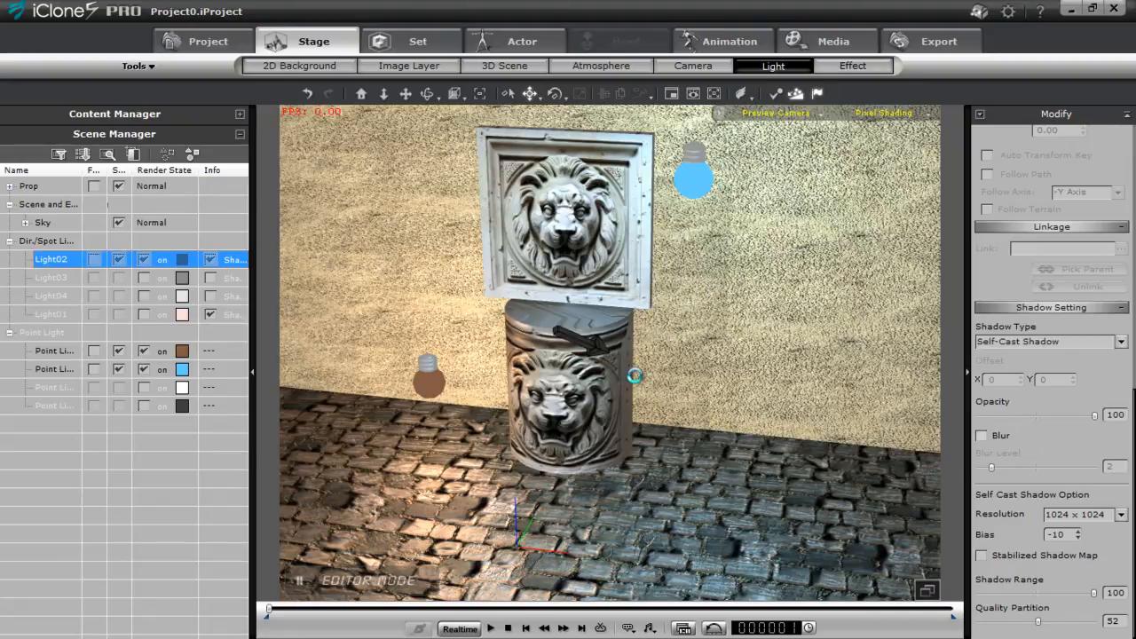
click(981, 435)
drag(992, 467, 1004, 466)
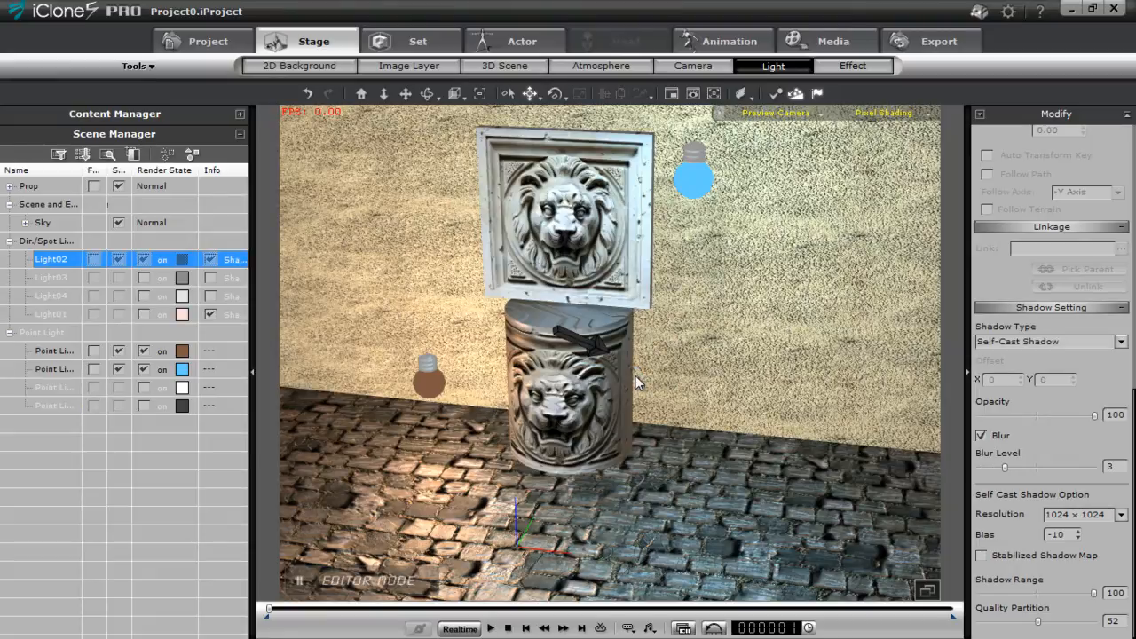
Set Light02's colour to a warm orange (R 243, G 185, B 75) and its multiplier to 0.50
middle_drag(635, 376, 636, 378)
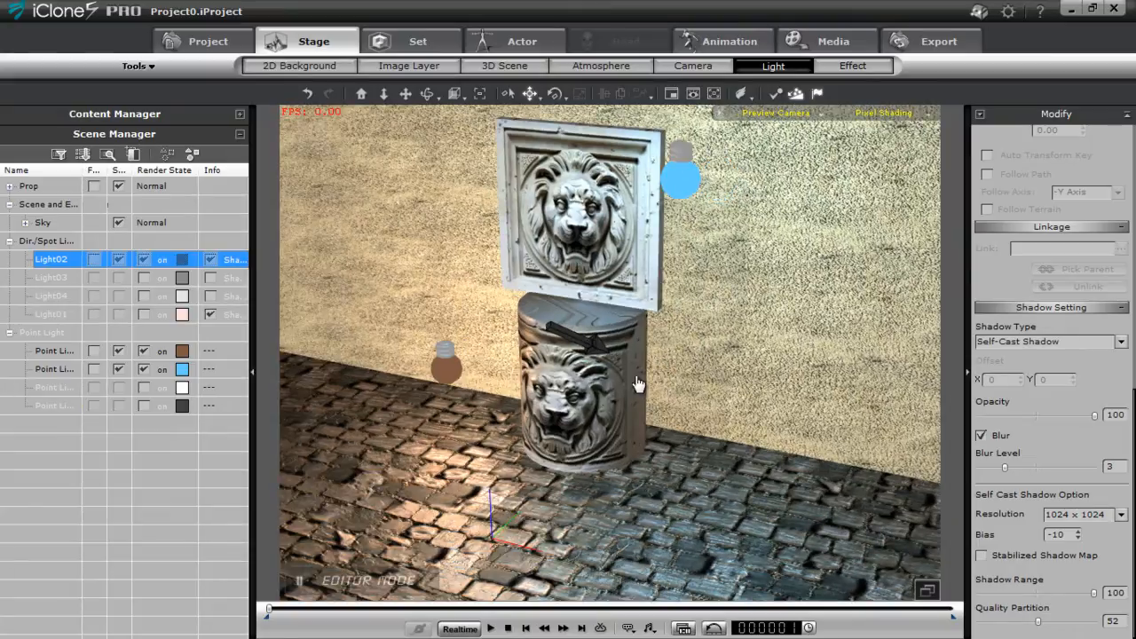
scroll(1052, 355, up, 5)
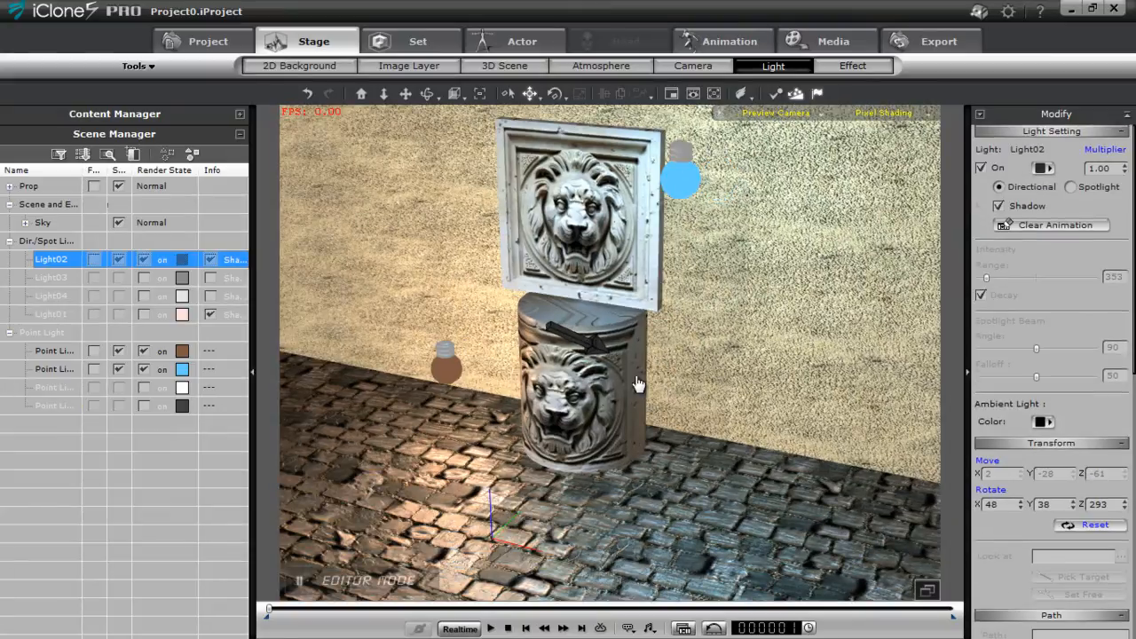
click(1041, 168)
drag(748, 338, 747, 254)
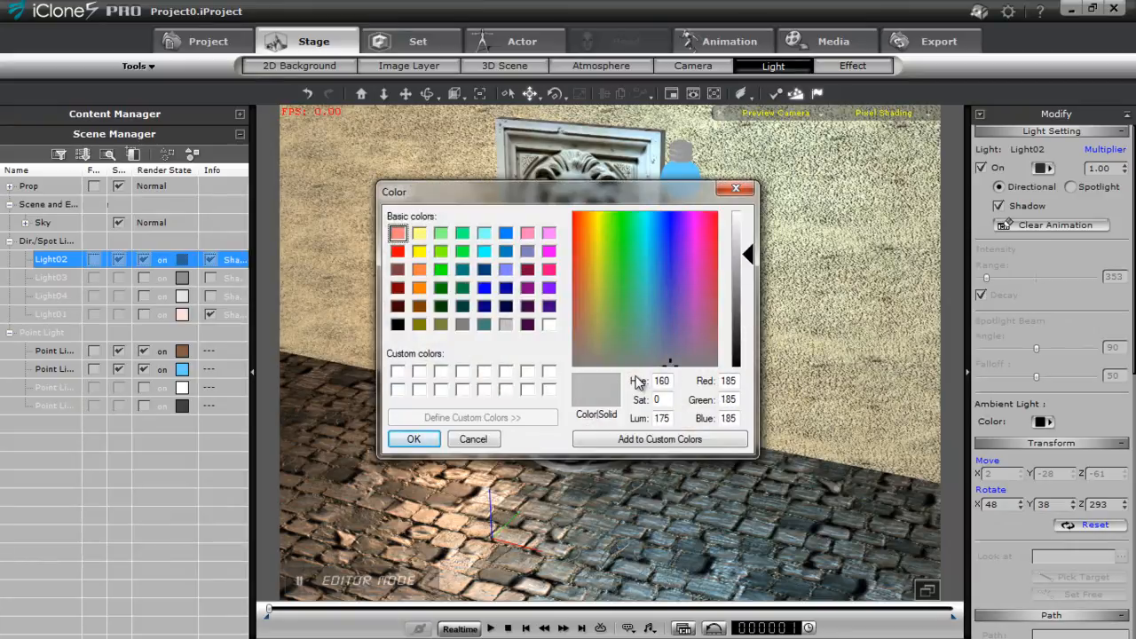
click(418, 269)
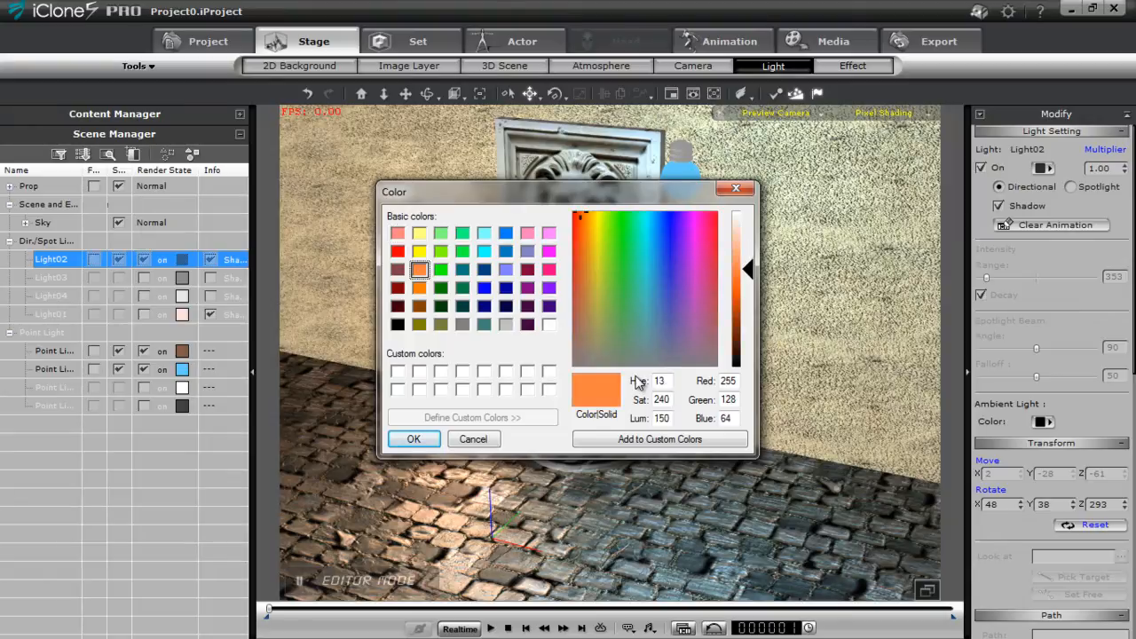
click(588, 231)
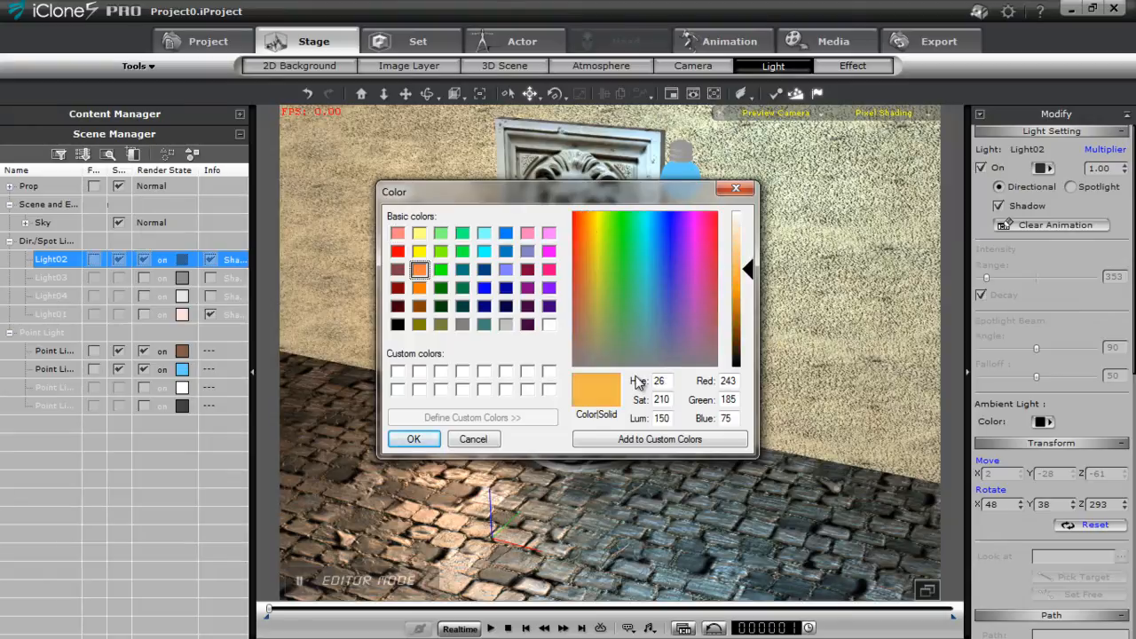
click(414, 439)
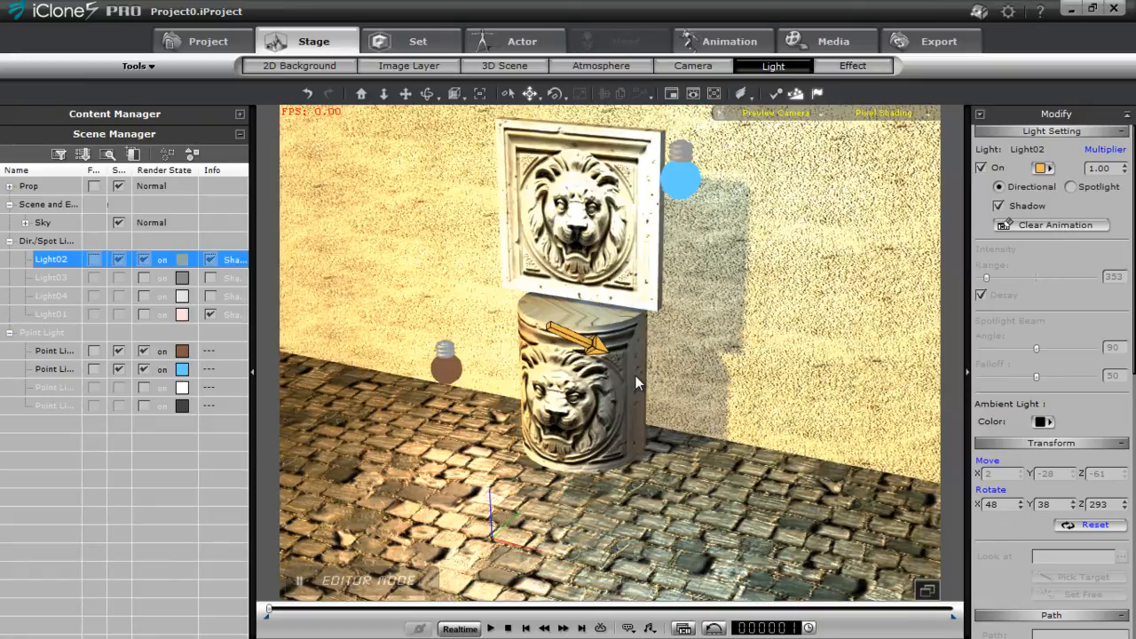
double_click(1099, 168)
text(0.5)
key(Return)
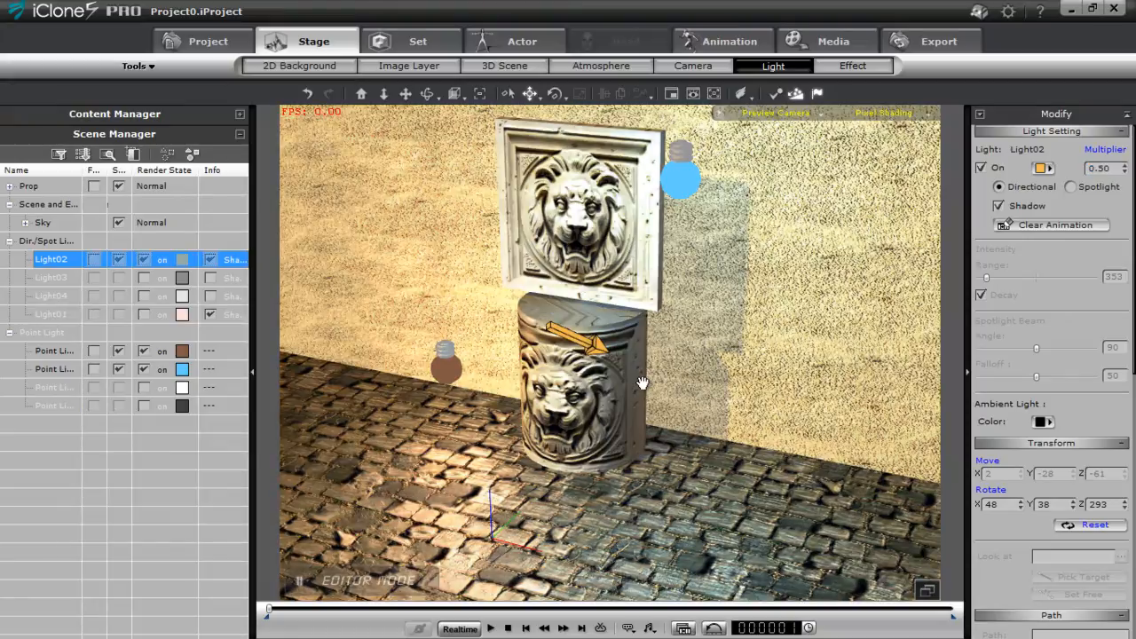
Lower the brightness of the image-based lighting to -37 in its colour adjustments
mouse_move(635, 383)
right_down()
mouse_move(632, 359)
mouse_move(635, 375)
right_up()
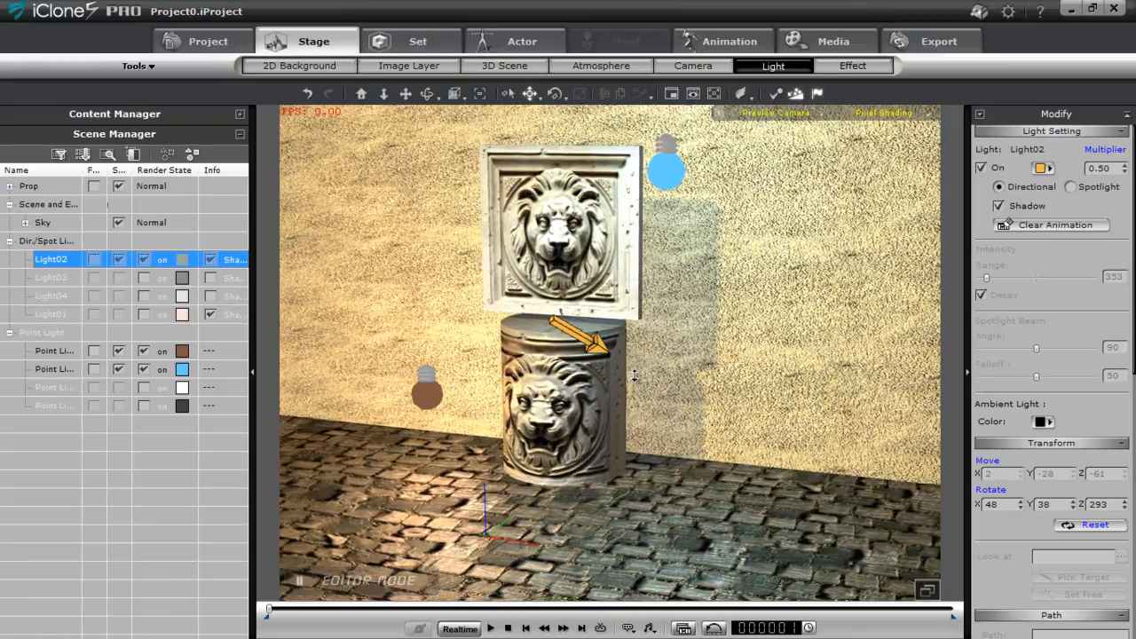
scroll(634, 376, up, 4)
middle_drag(634, 376, 634, 373)
right_drag(634, 374, 637, 382)
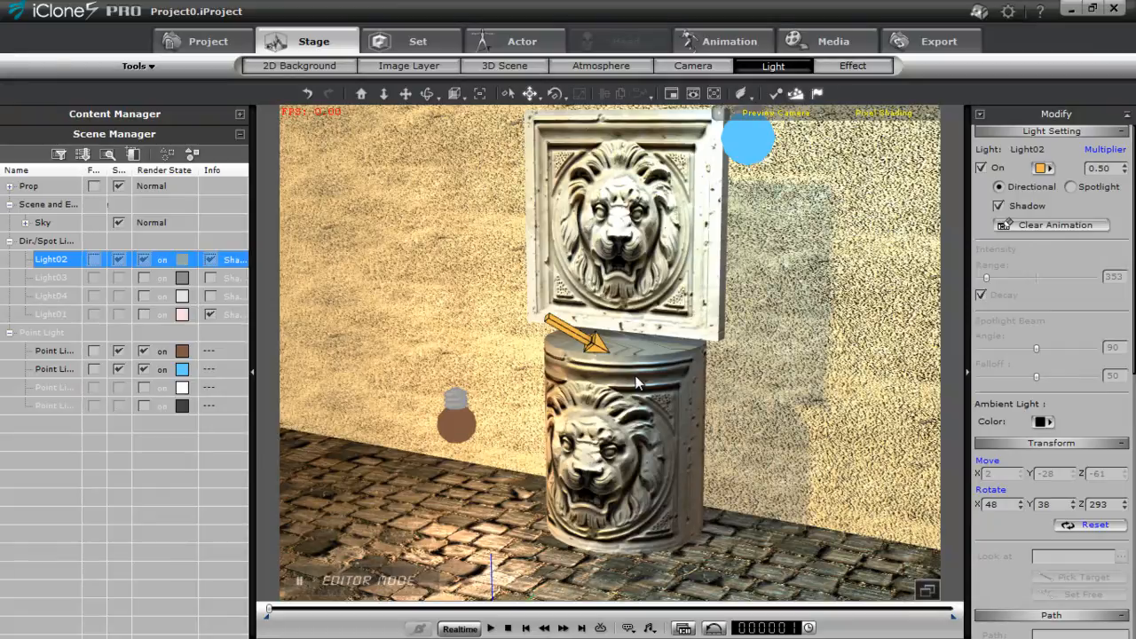
click(600, 65)
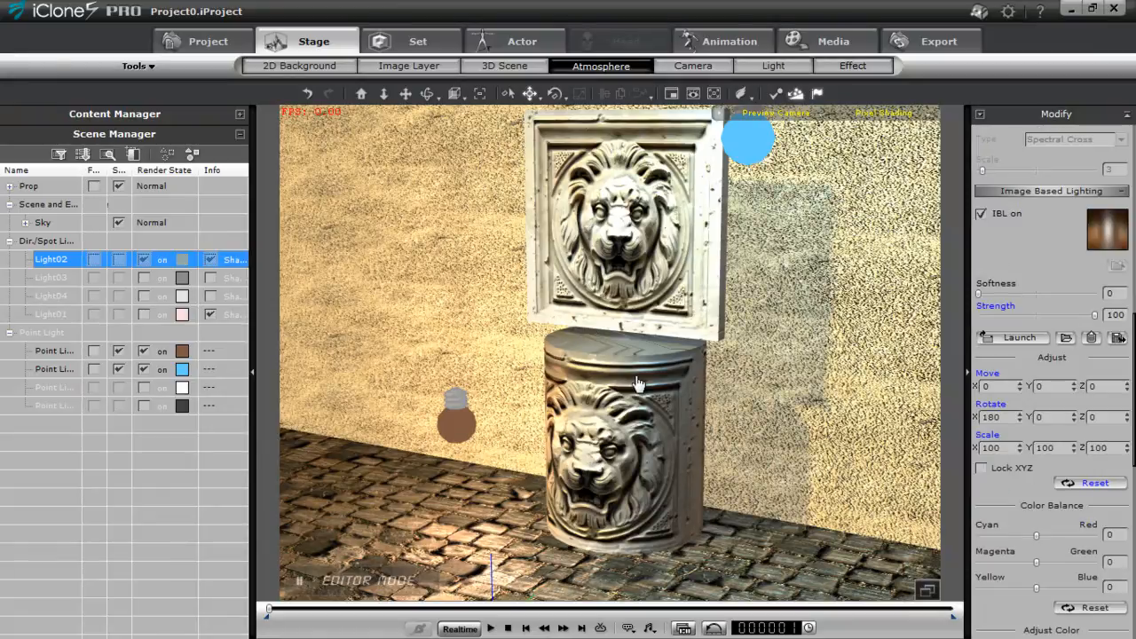
scroll(1052, 372, down, 5)
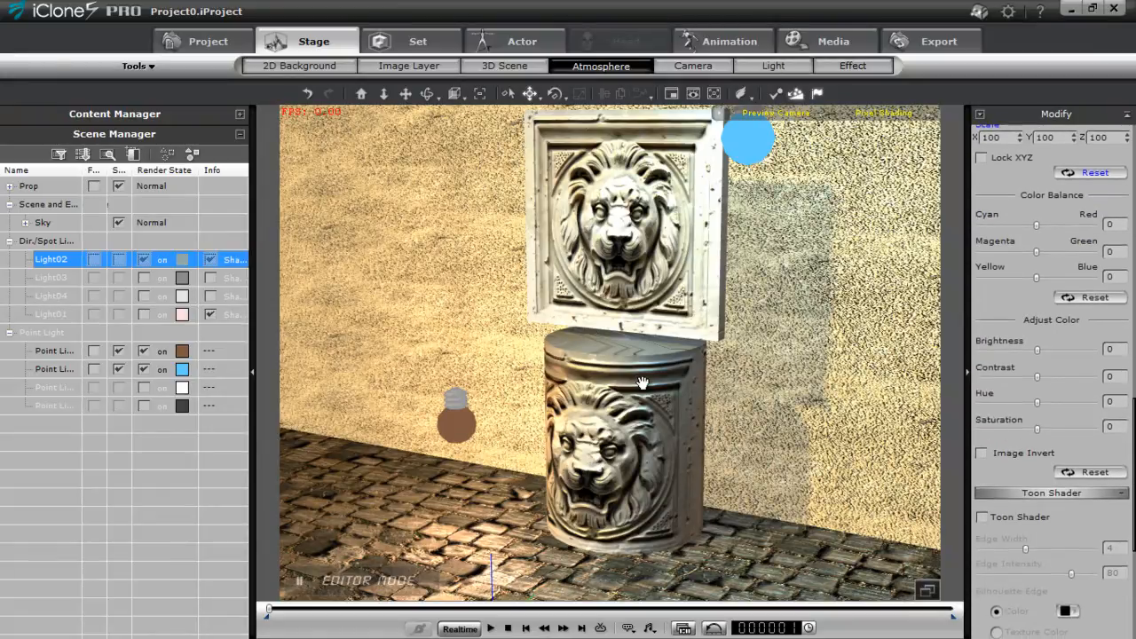
mouse_move(1037, 349)
mouse_down()
mouse_move(1004, 350)
mouse_move(1017, 350)
mouse_up()
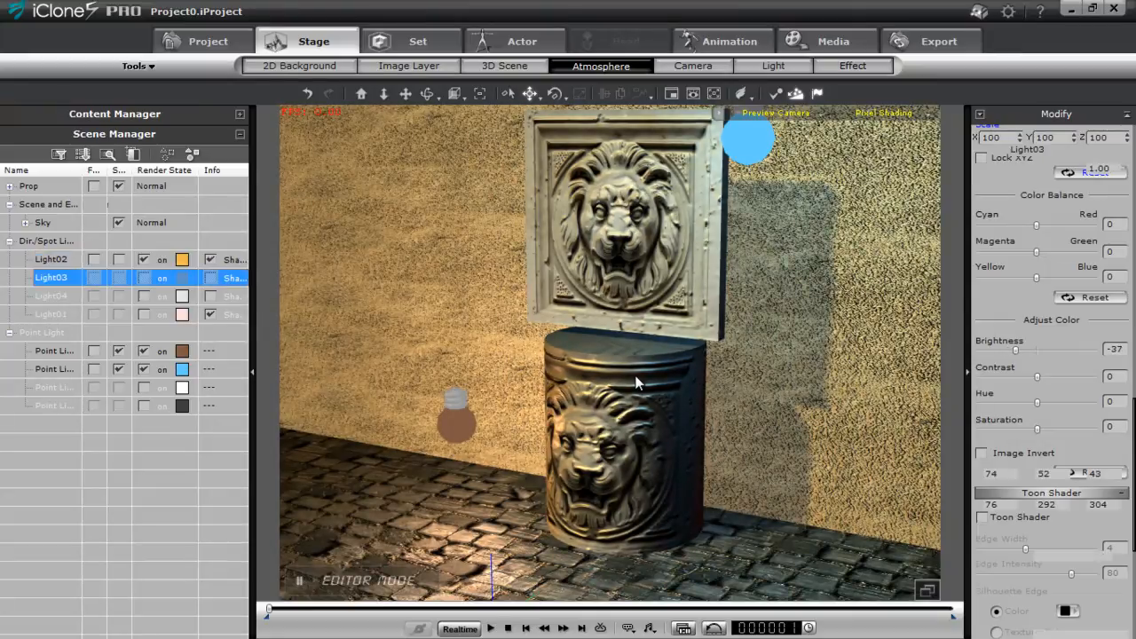
Set Light02's multiplier to 0.80 and rotate the light to about X 45, Y 27, Z 308
click(51, 278)
click(51, 260)
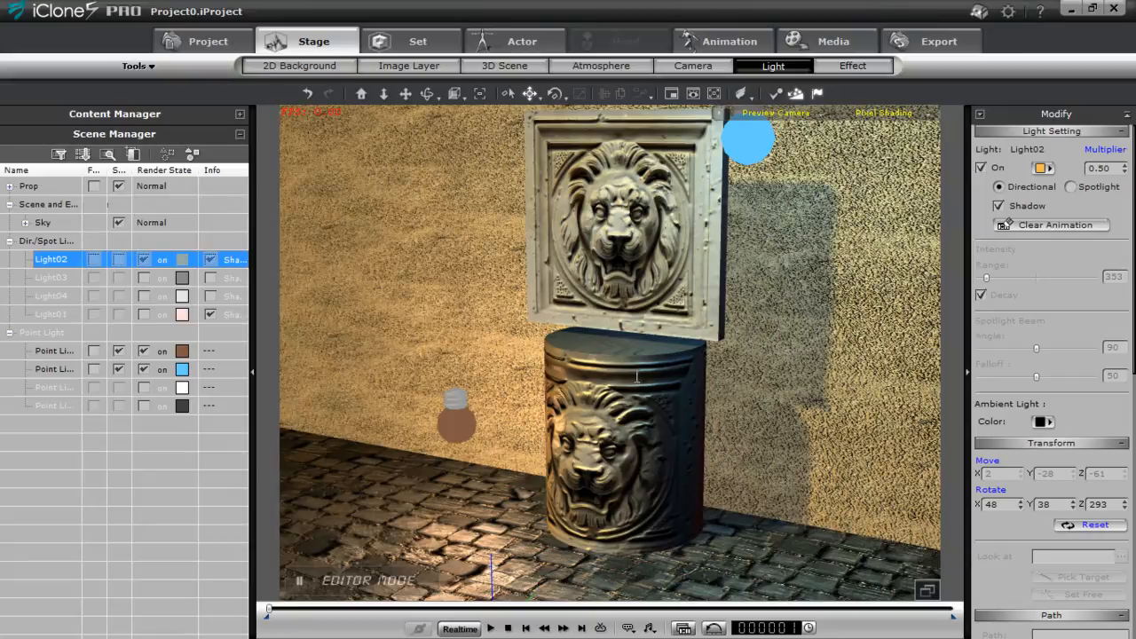
click(1099, 168)
text(.8)
key(Return)
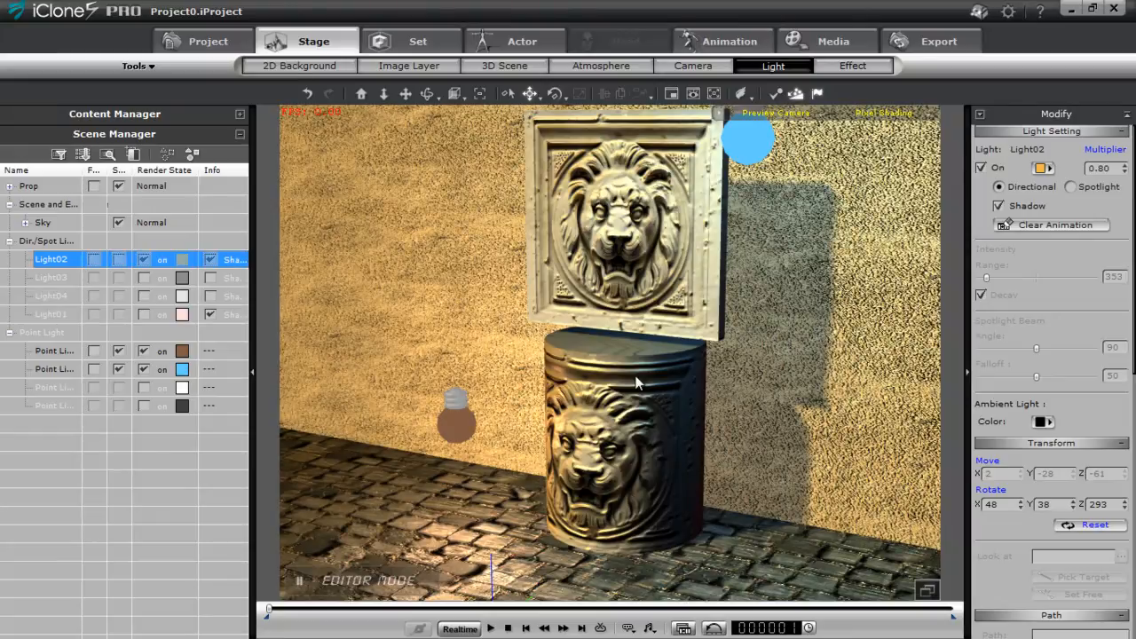
key(e)
mouse_move(634, 373)
mouse_down()
mouse_move(619, 359)
mouse_move(635, 373)
mouse_up()
key(w)
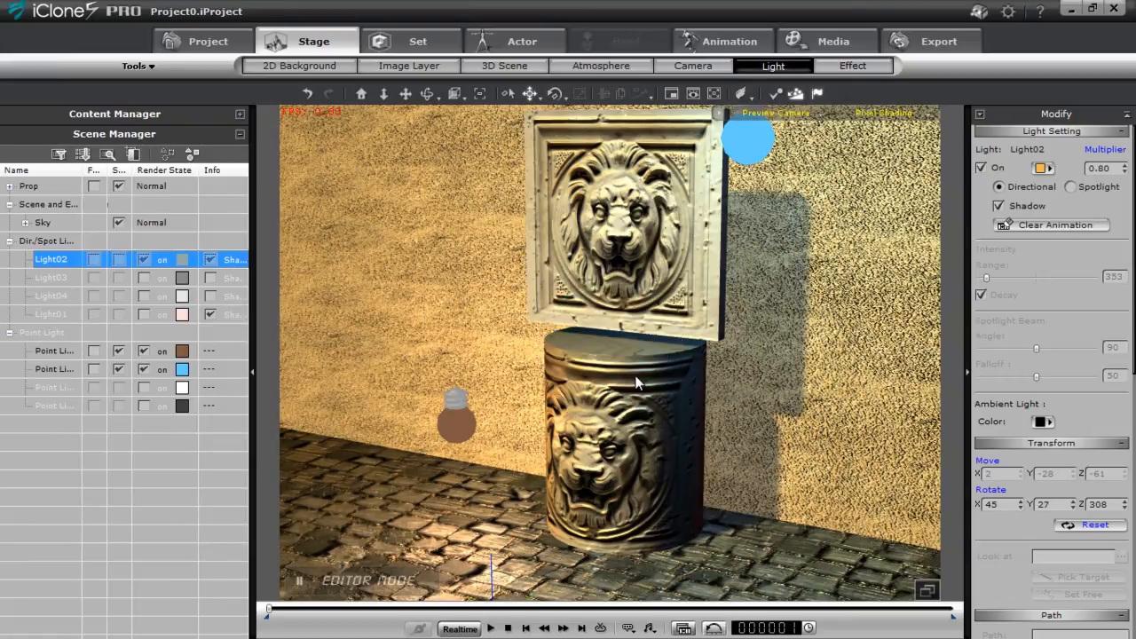
Rotate Light02 further so the shadow of the panel and cylinder falls farther out along the wall
scroll(635, 382, down, 3)
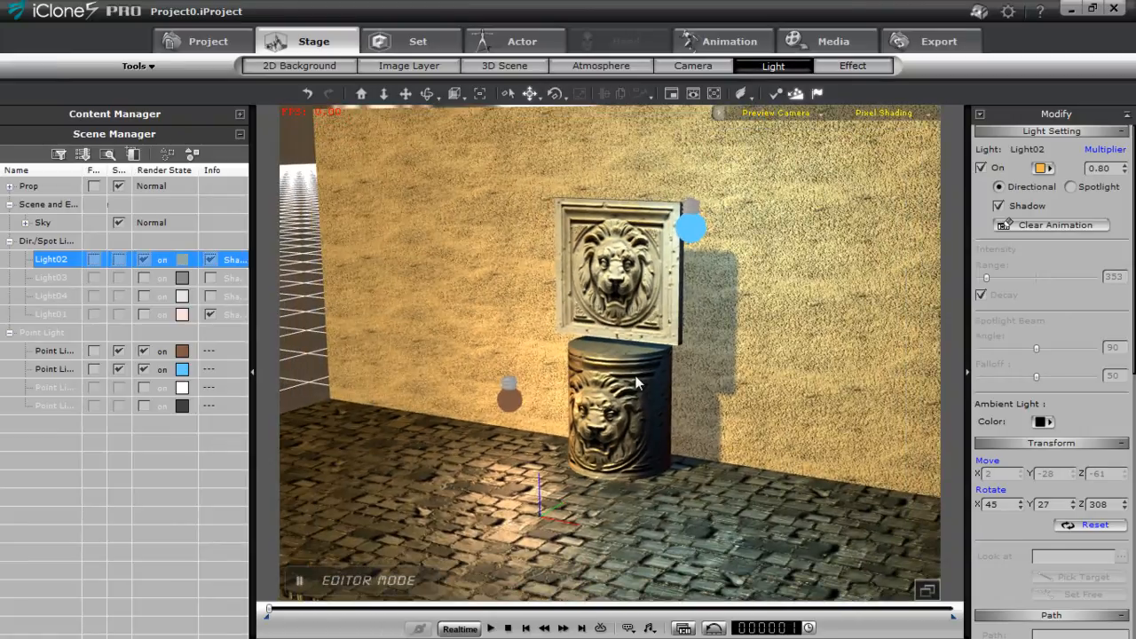
key(e)
drag(635, 374, 635, 373)
drag(635, 374, 641, 373)
key(w)
Move the brown Point Light 01 beside the cylinder to about X -82, Y 88, Z 52
click(509, 398)
mouse_move(529, 379)
mouse_down()
mouse_move(553, 398)
mouse_move(522, 380)
mouse_move(542, 392)
mouse_move(518, 389)
mouse_move(534, 376)
mouse_up()
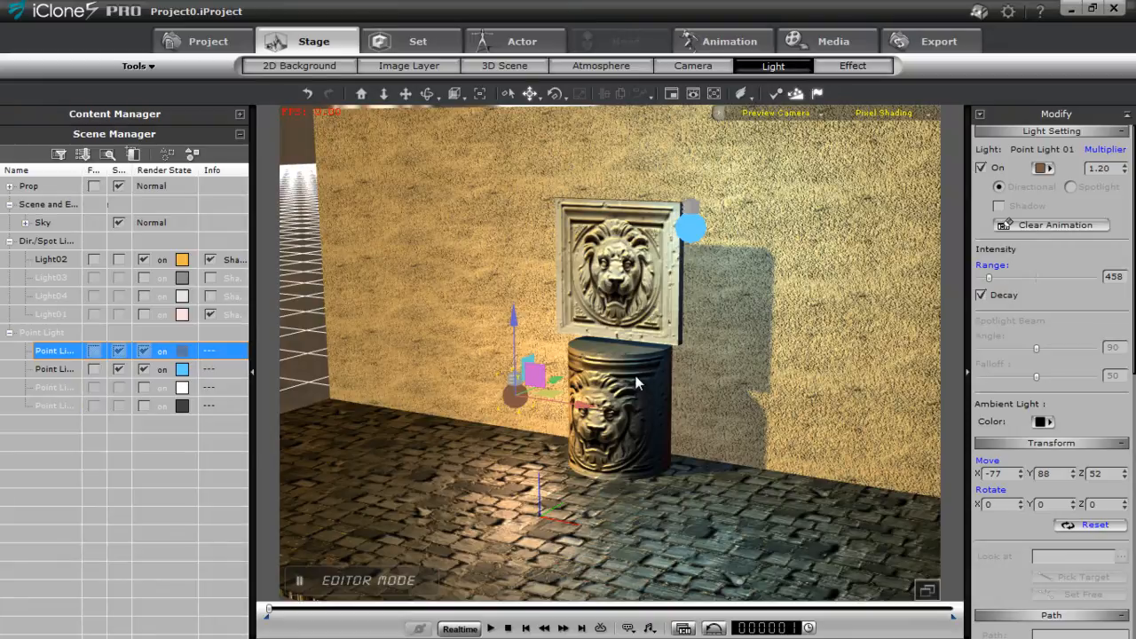
scroll(636, 384, up, 5)
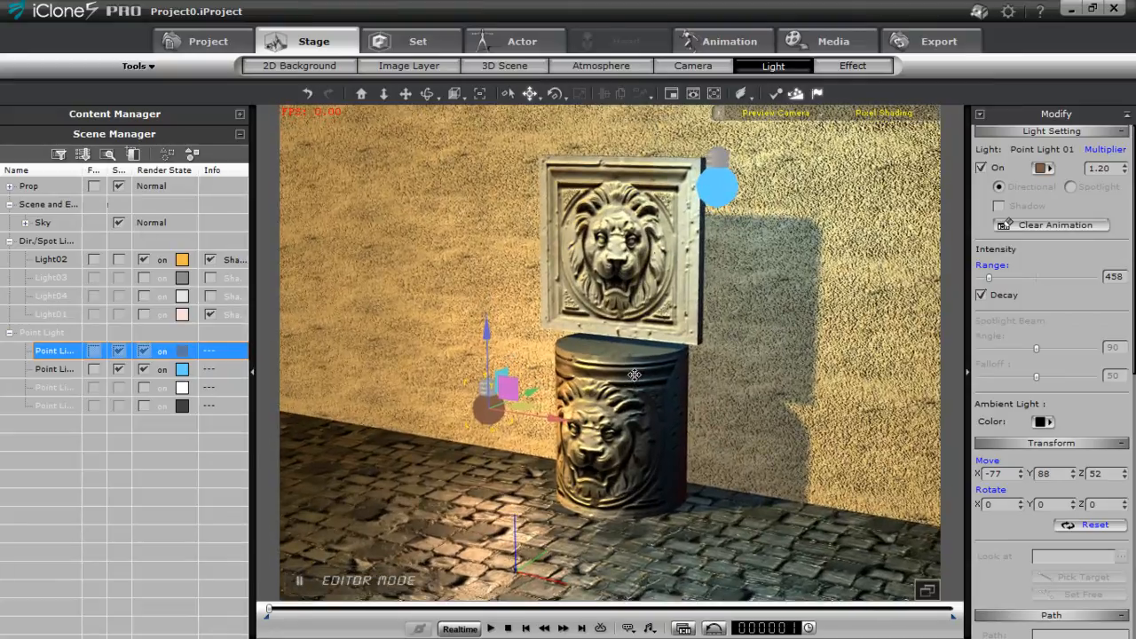
scroll(635, 383, up, 1)
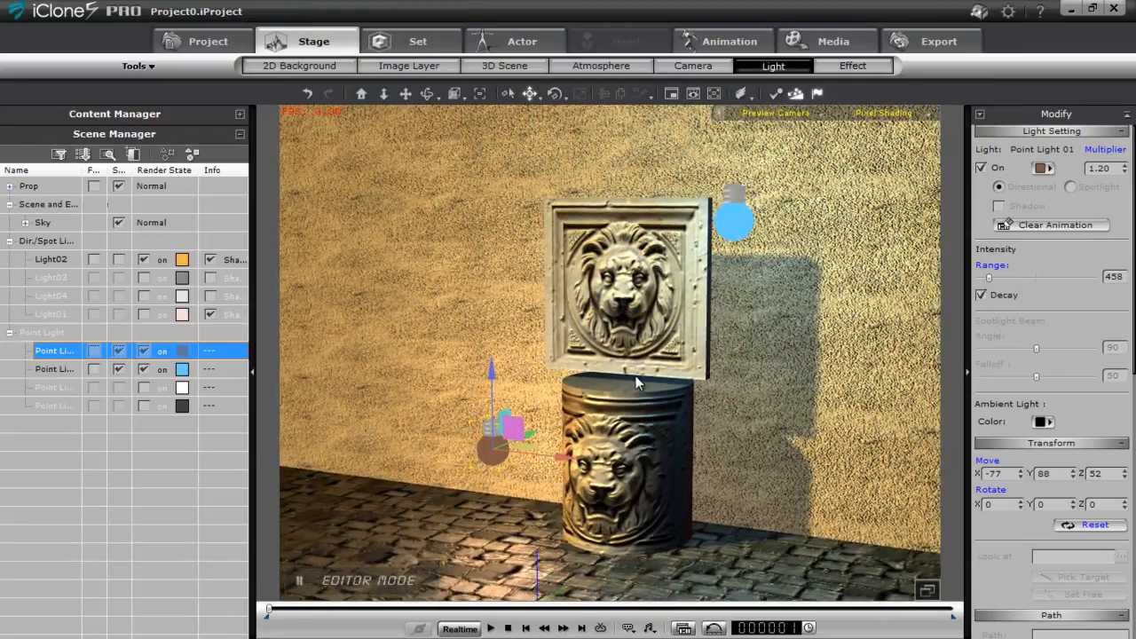
key(Left)
key(Left)
key(Left)
key(Left)
key(Left)
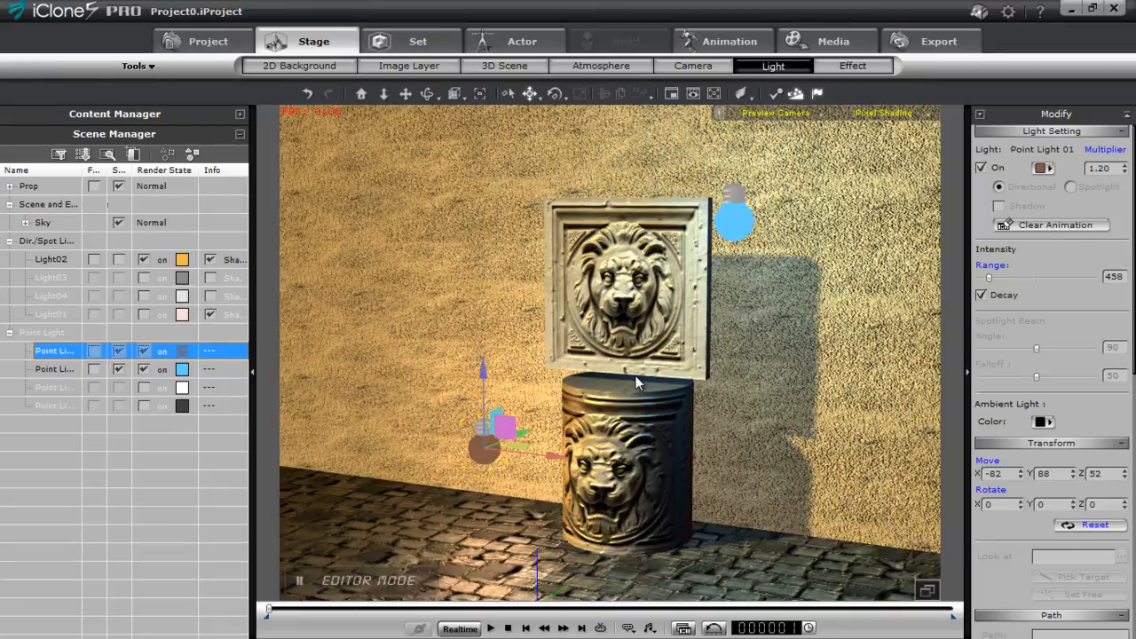
Set the ambient occlusion strength to 61, range to 17 and distance to 5
key(ctrl+Tab)
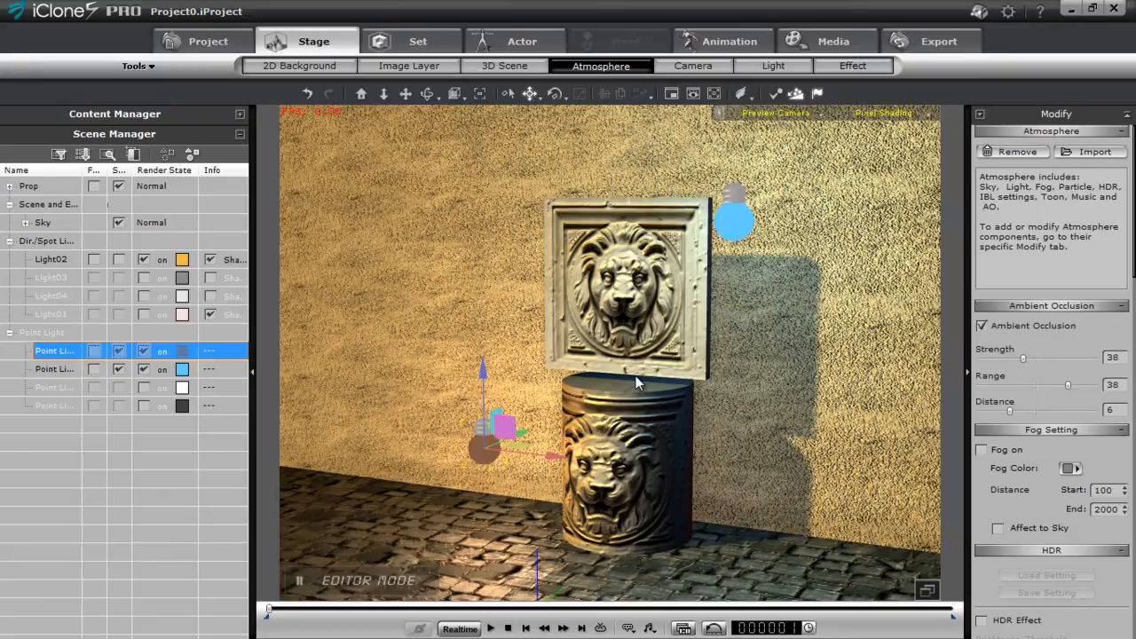
mouse_move(1023, 359)
mouse_down()
mouse_move(1091, 358)
mouse_move(992, 358)
mouse_move(1068, 358)
mouse_move(1050, 359)
mouse_move(1047, 384)
mouse_move(1015, 384)
mouse_move(1062, 385)
mouse_move(1018, 384)
mouse_move(1074, 411)
mouse_move(1002, 411)
mouse_up()
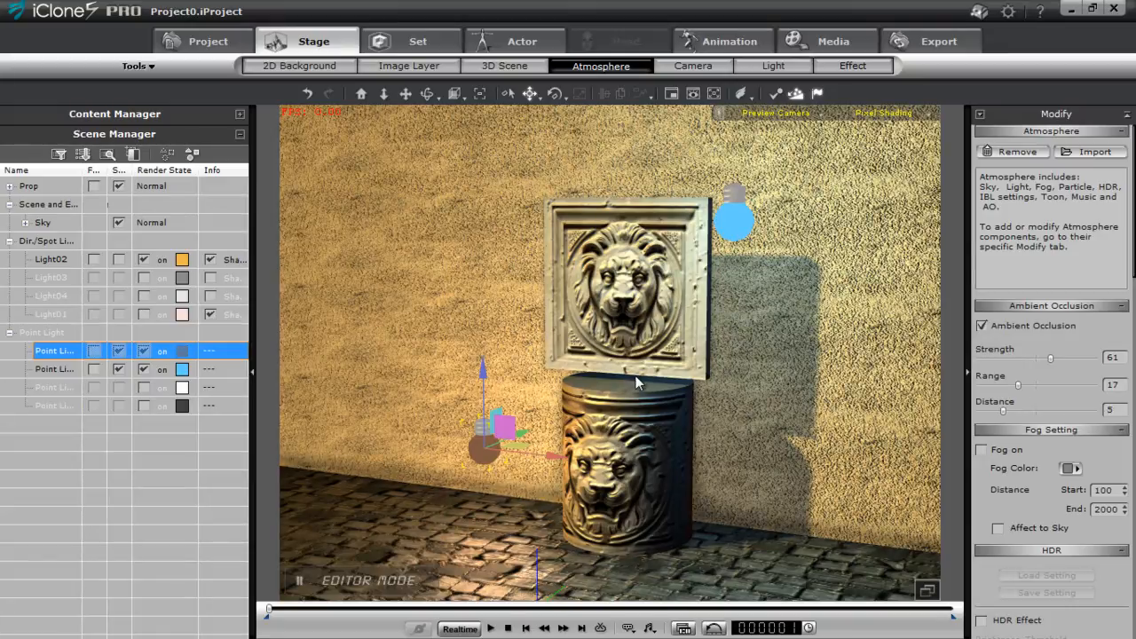
right_drag(636, 377, 635, 377)
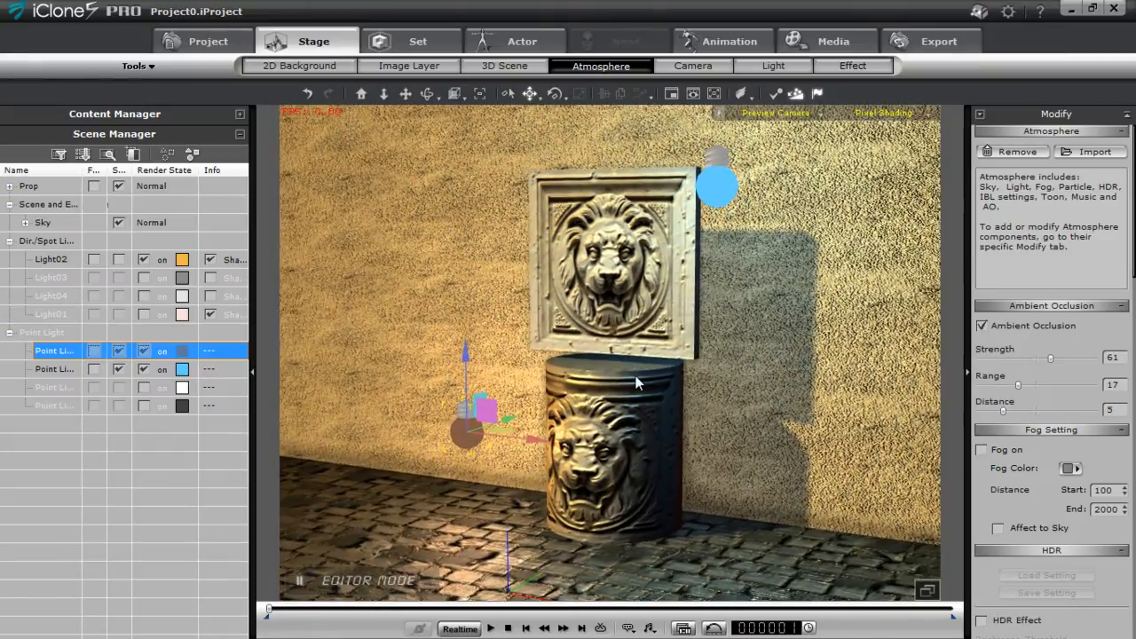